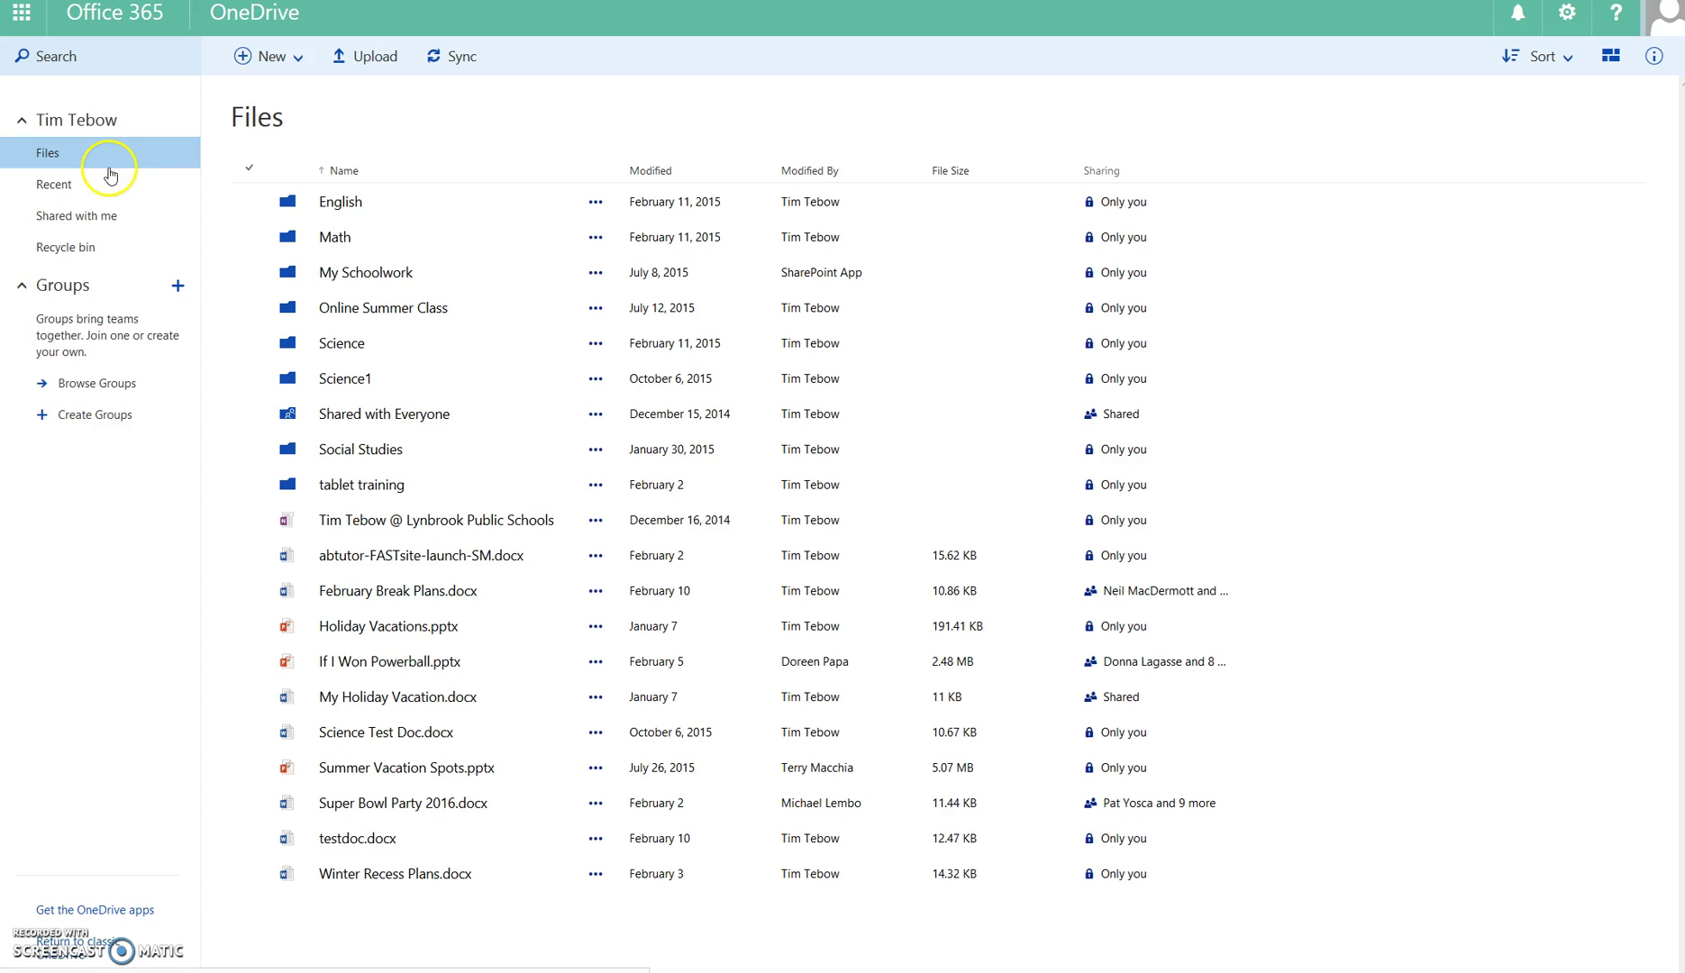
# Step: Show OneDrive's Shared with me list and pick the Grade 8 North Technology Notebook
pyautogui.click(80, 224)
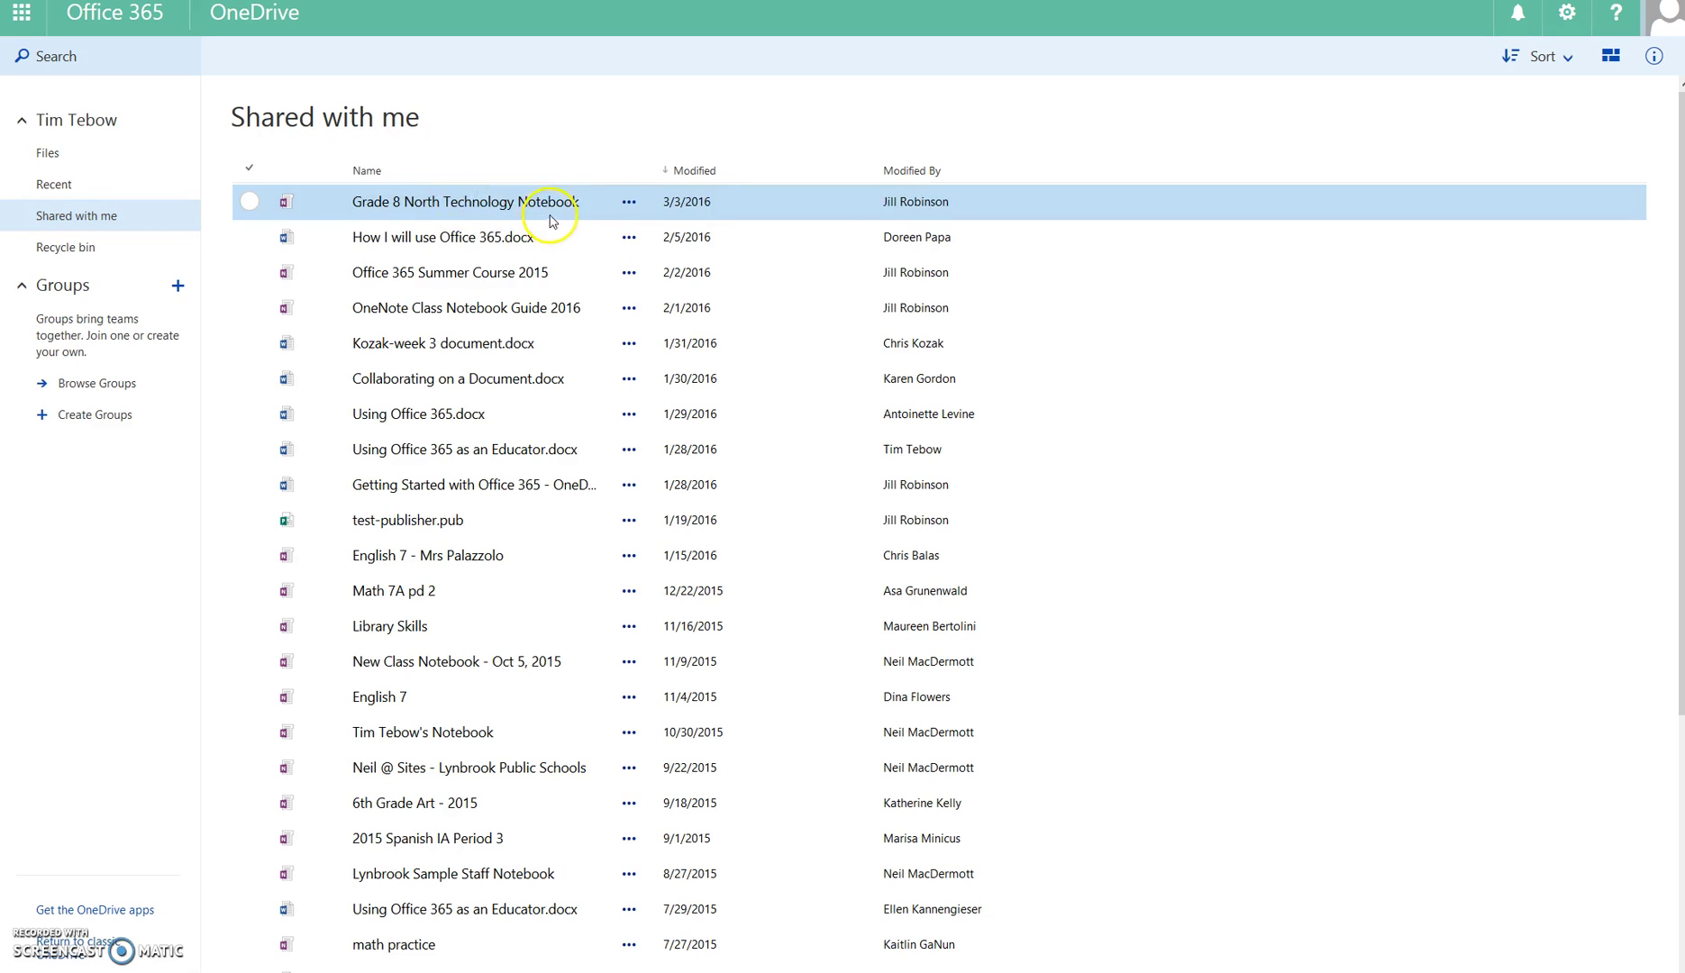
pyautogui.click(924, 211)
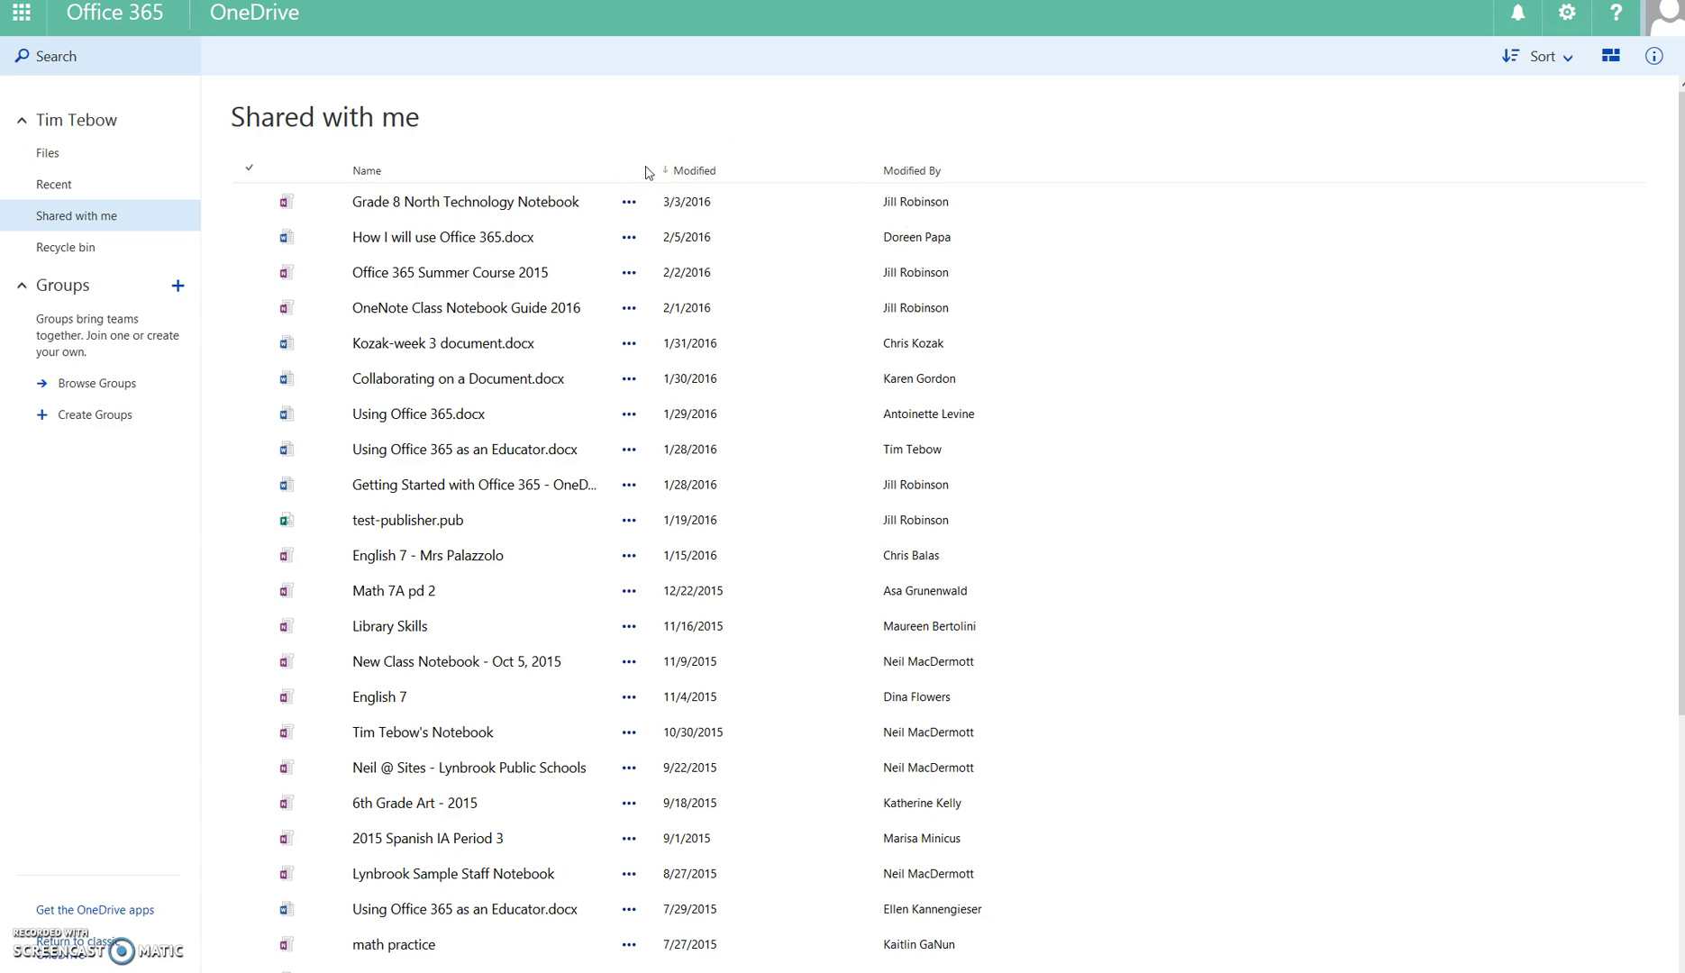
# Step: Open the Grade 8 North Technology Notebook online and send it to desktop OneNote
pyautogui.click(493, 202)
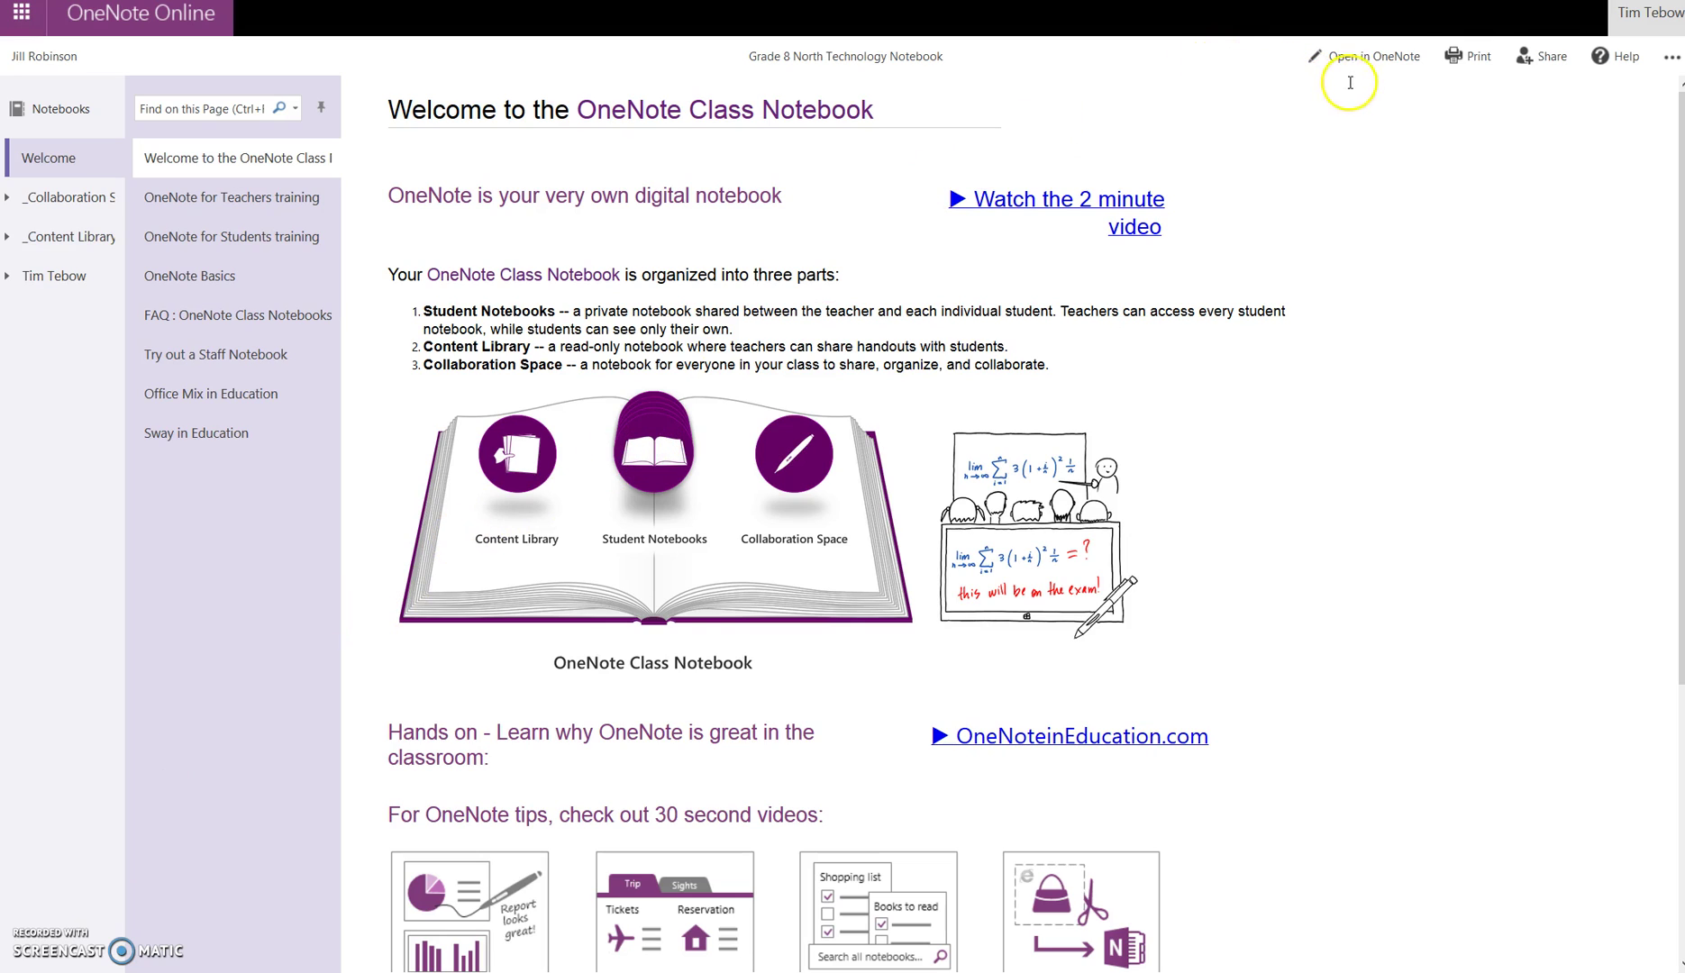
pyautogui.click(1379, 64)
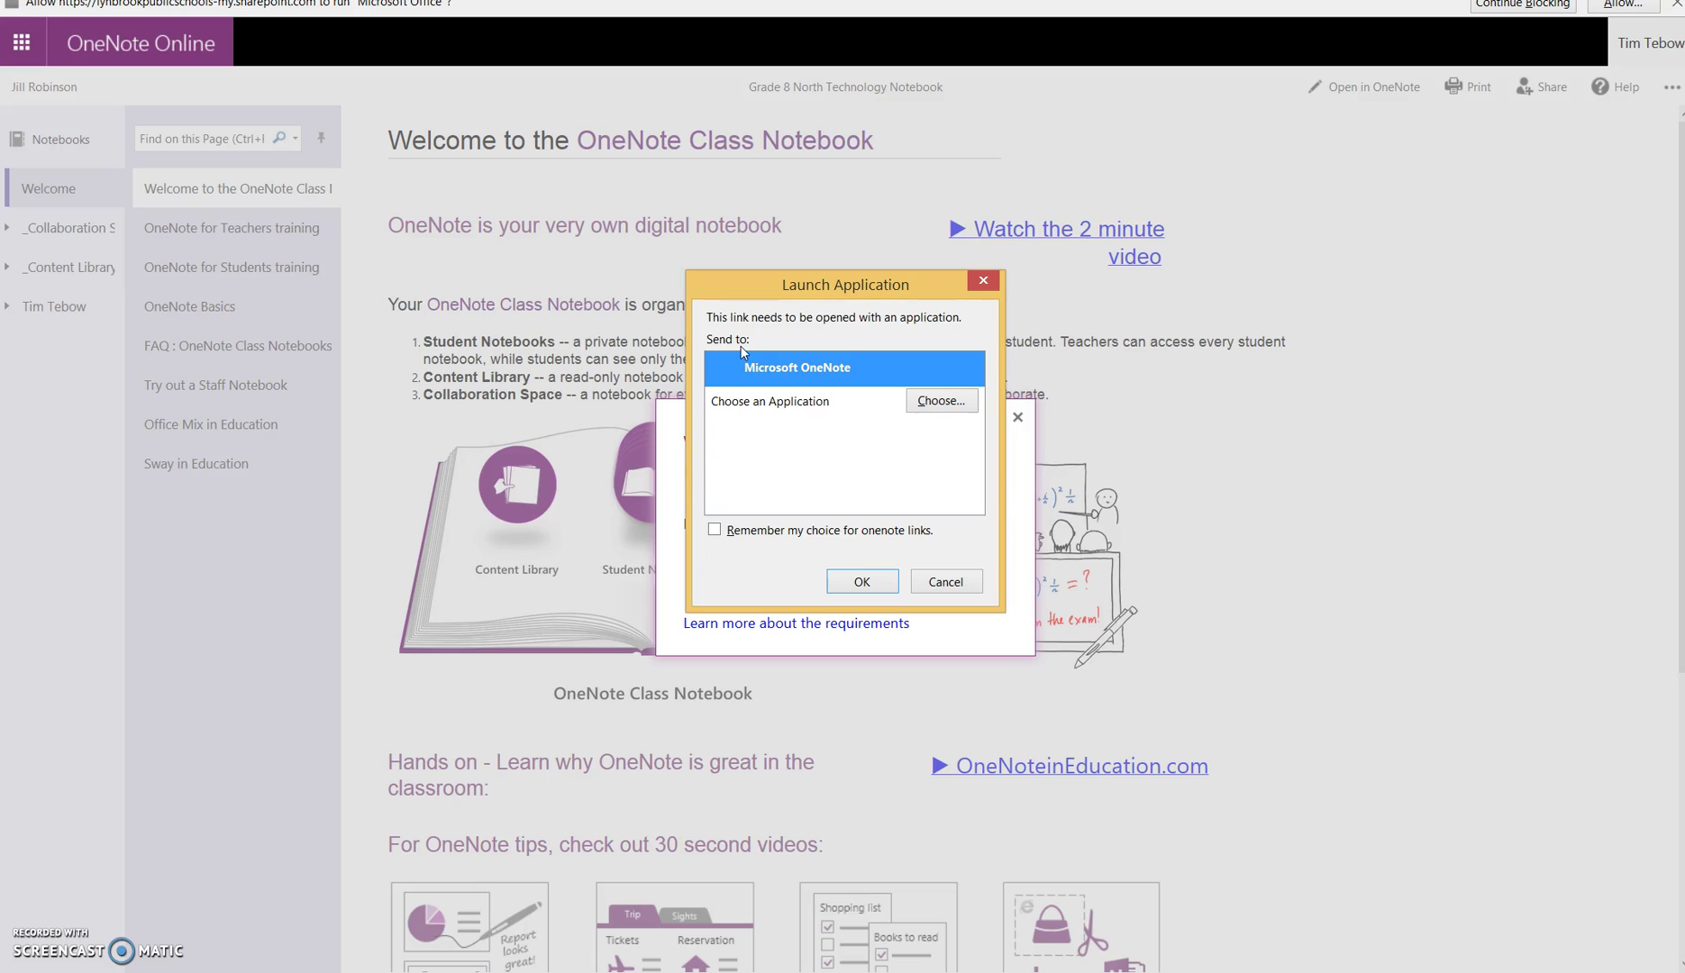
# Step: Select Microsoft OneNote in the Launch Application dialog and confirm with OK
pyautogui.click(866, 352)
pyautogui.click(798, 367)
pyautogui.click(867, 582)
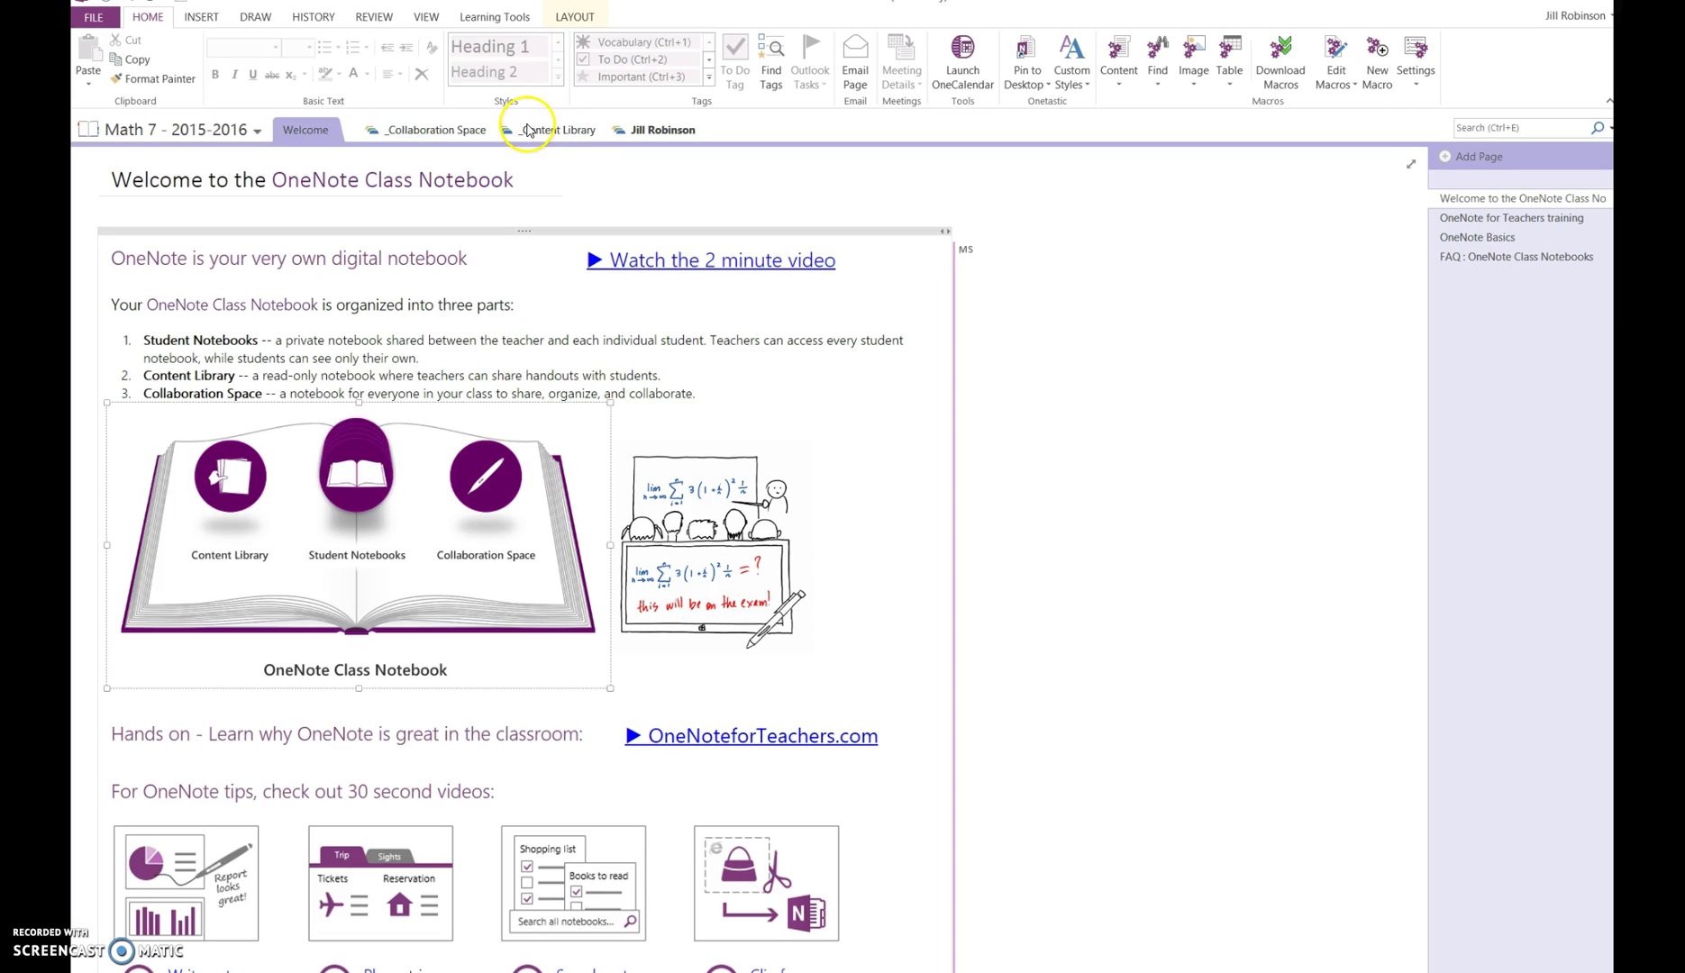
# Step: Open the Content Library's Math HW section to show the Graphing 7.1 worksheet
pyautogui.click(575, 131)
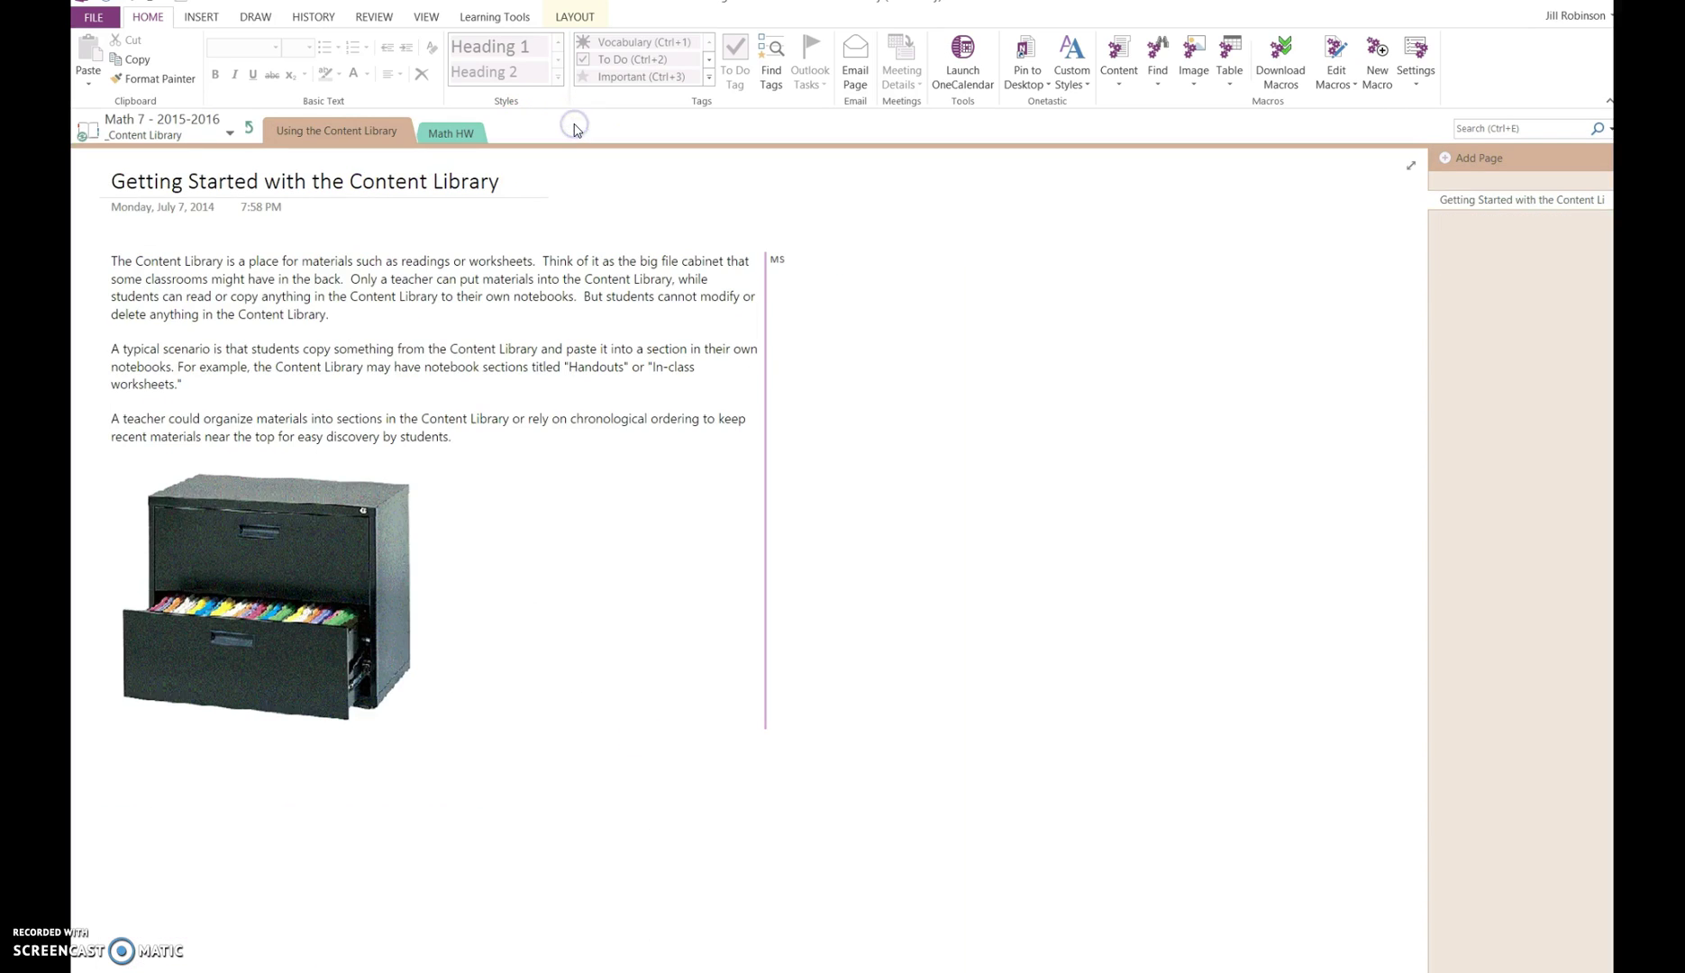
pyautogui.click(452, 133)
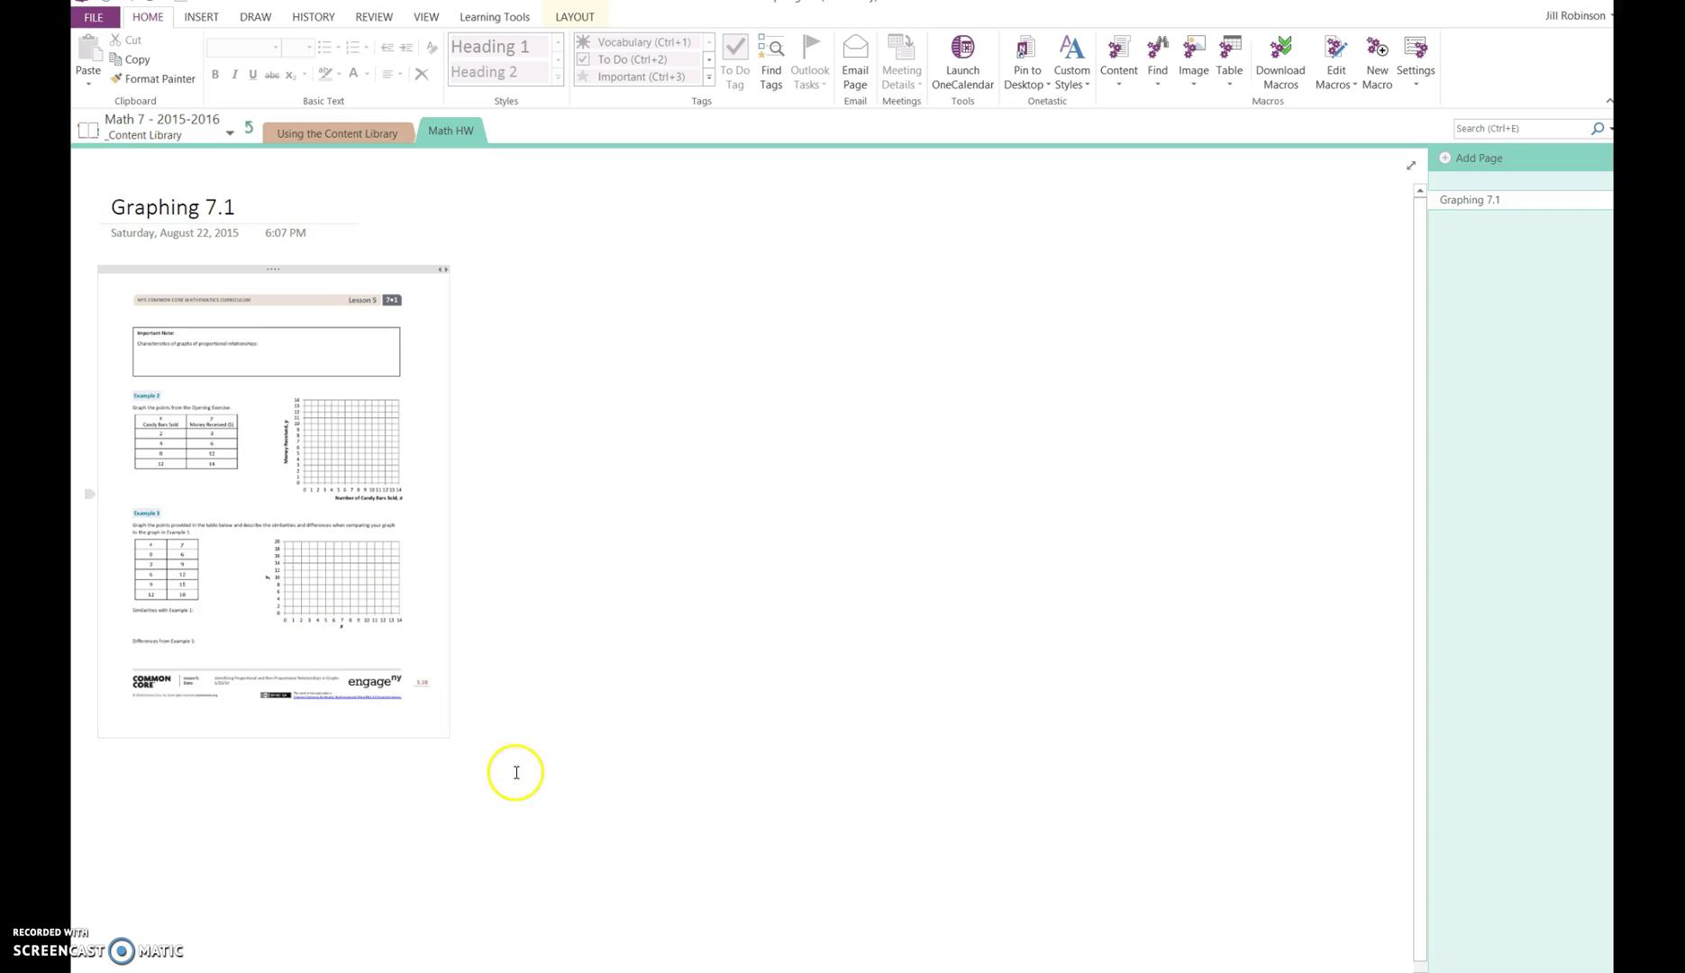
pyautogui.click(376, 645)
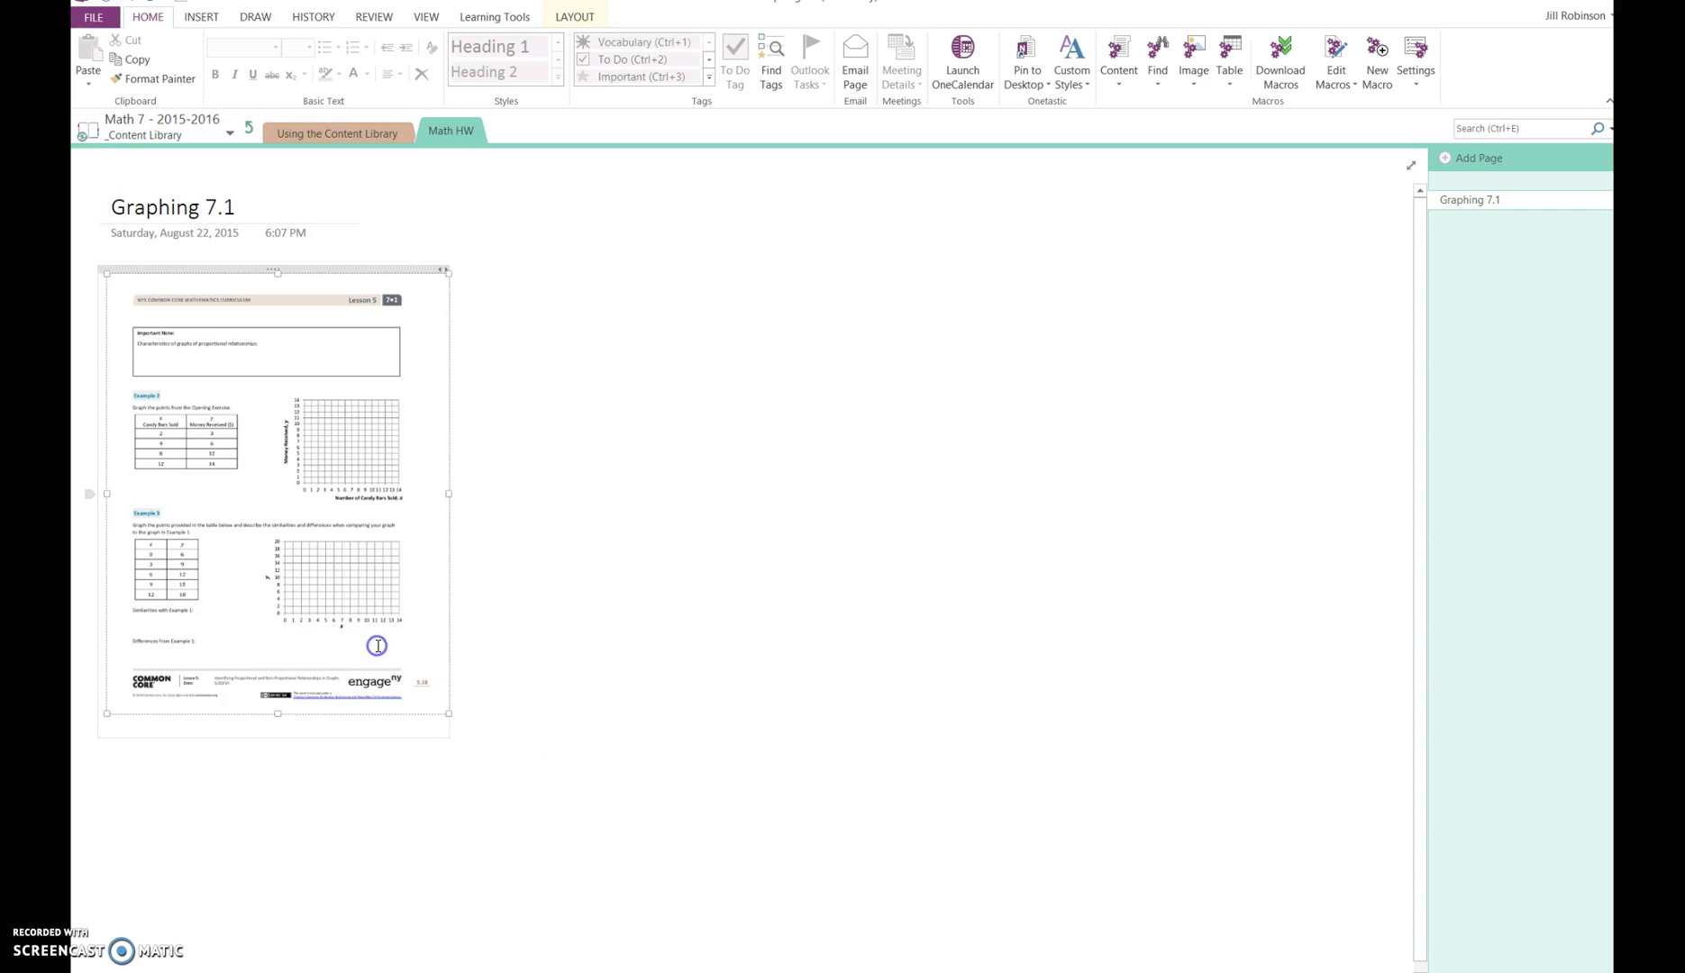
pyautogui.click(450, 719)
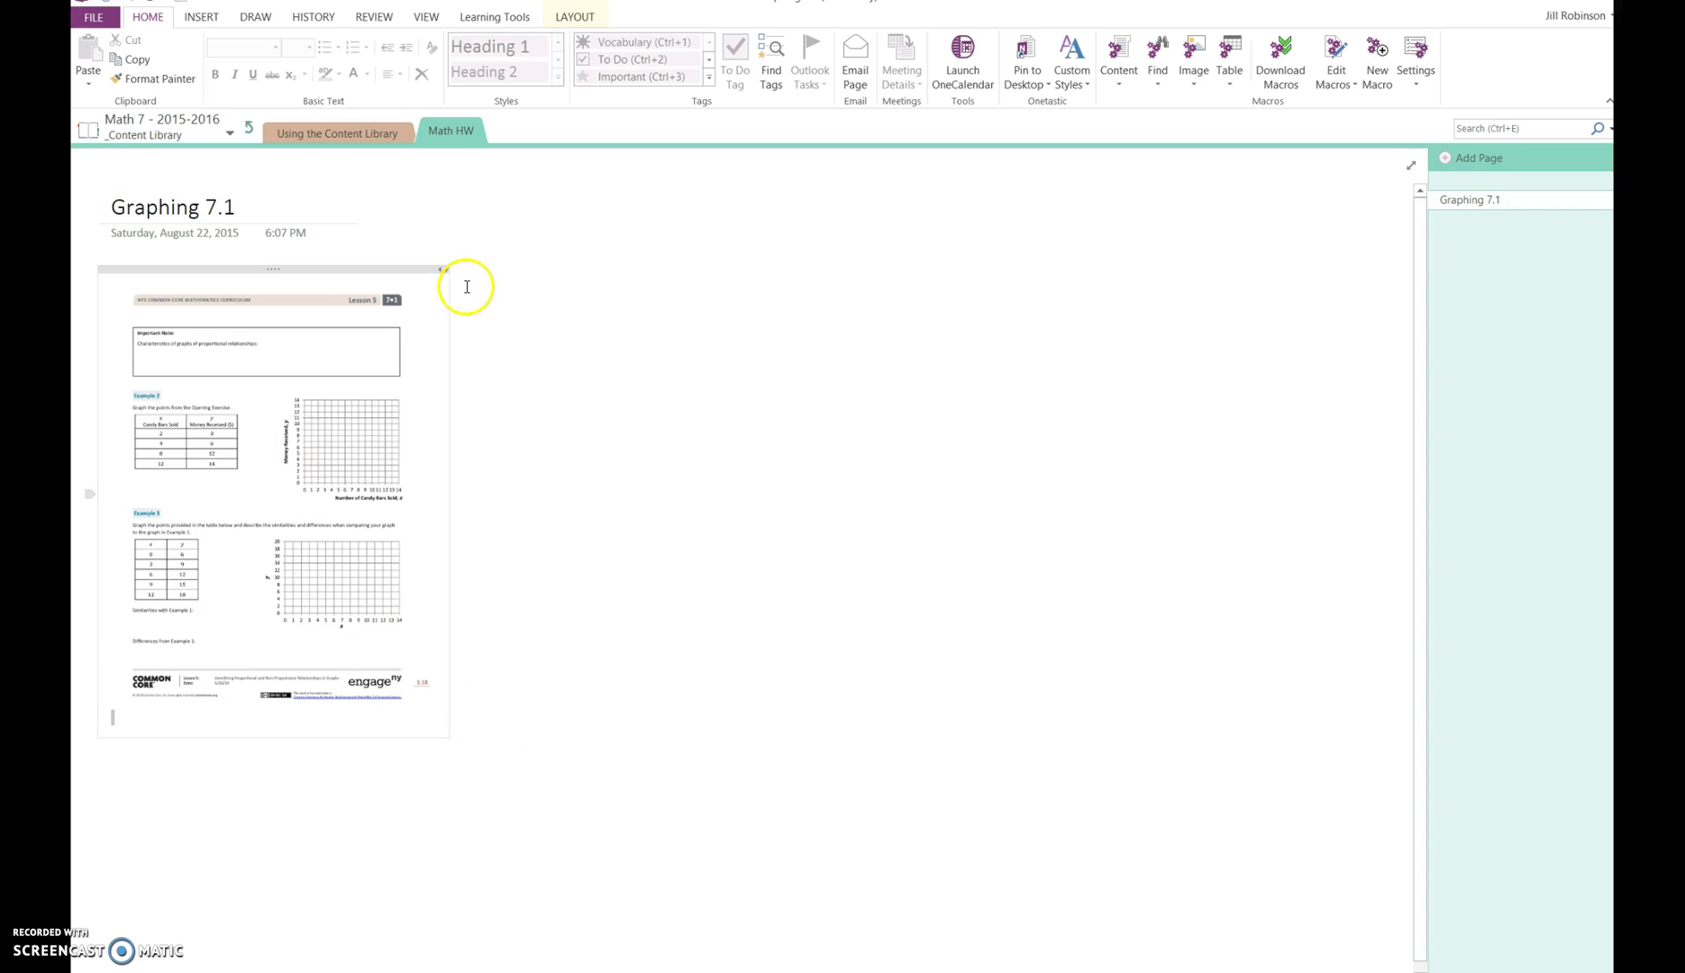
# Step: Look at the student's own section group, then return to Graphing 7.1
pyautogui.click(251, 133)
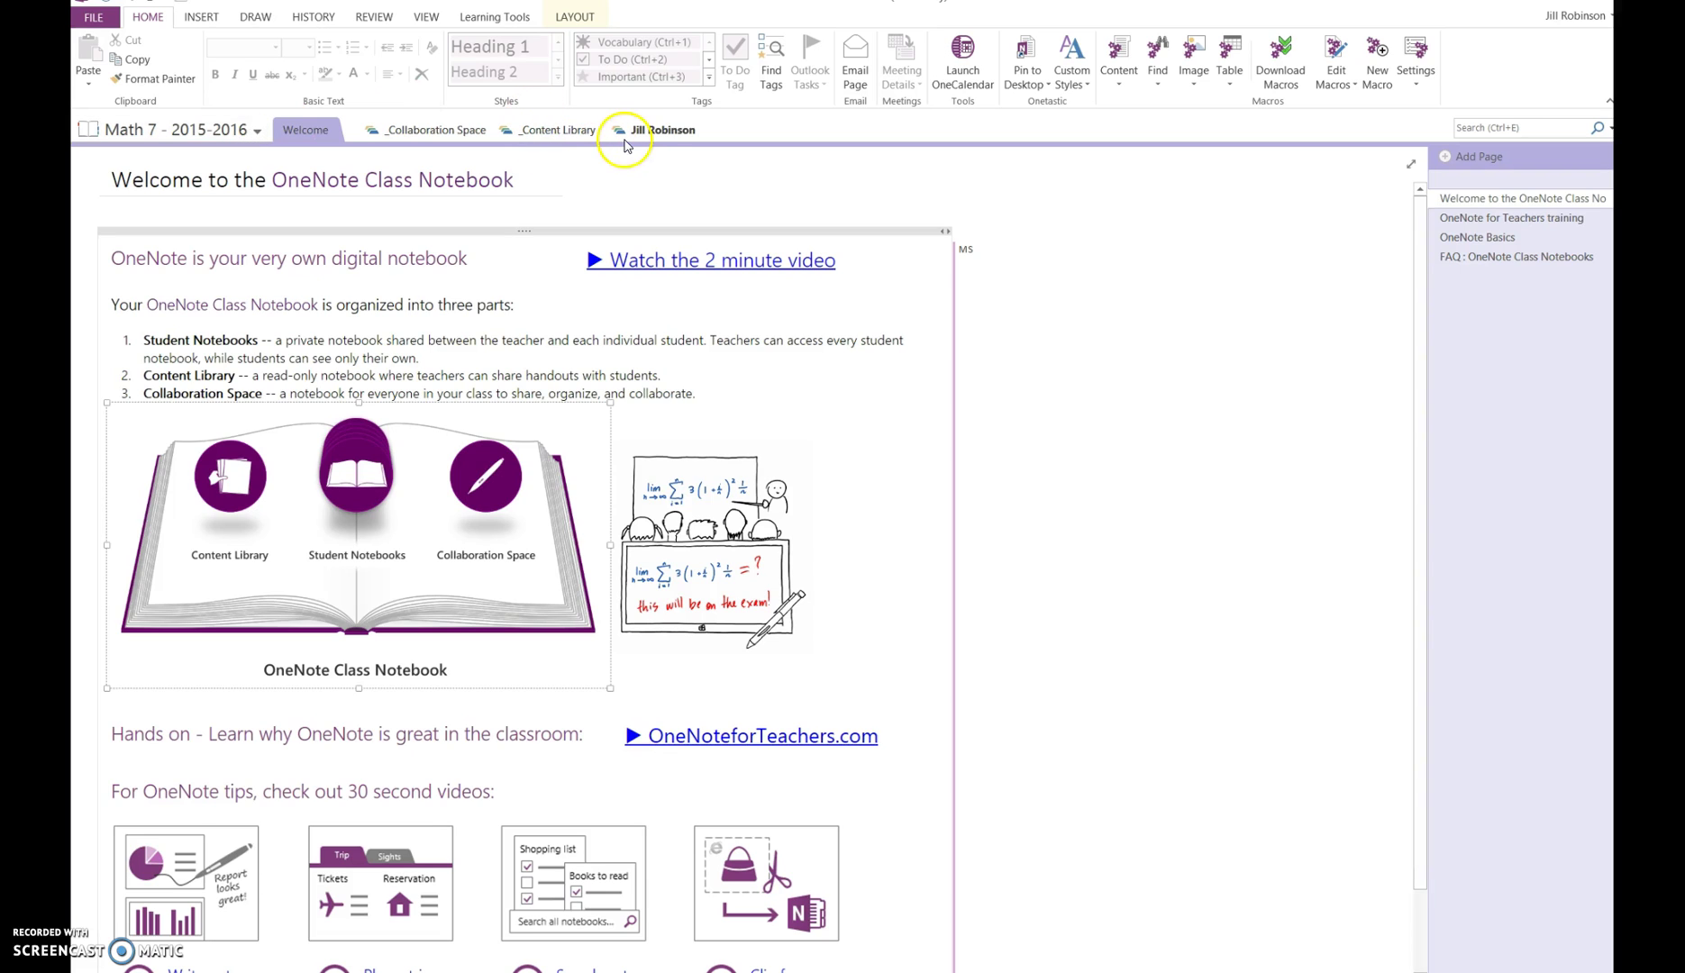
pyautogui.click(666, 135)
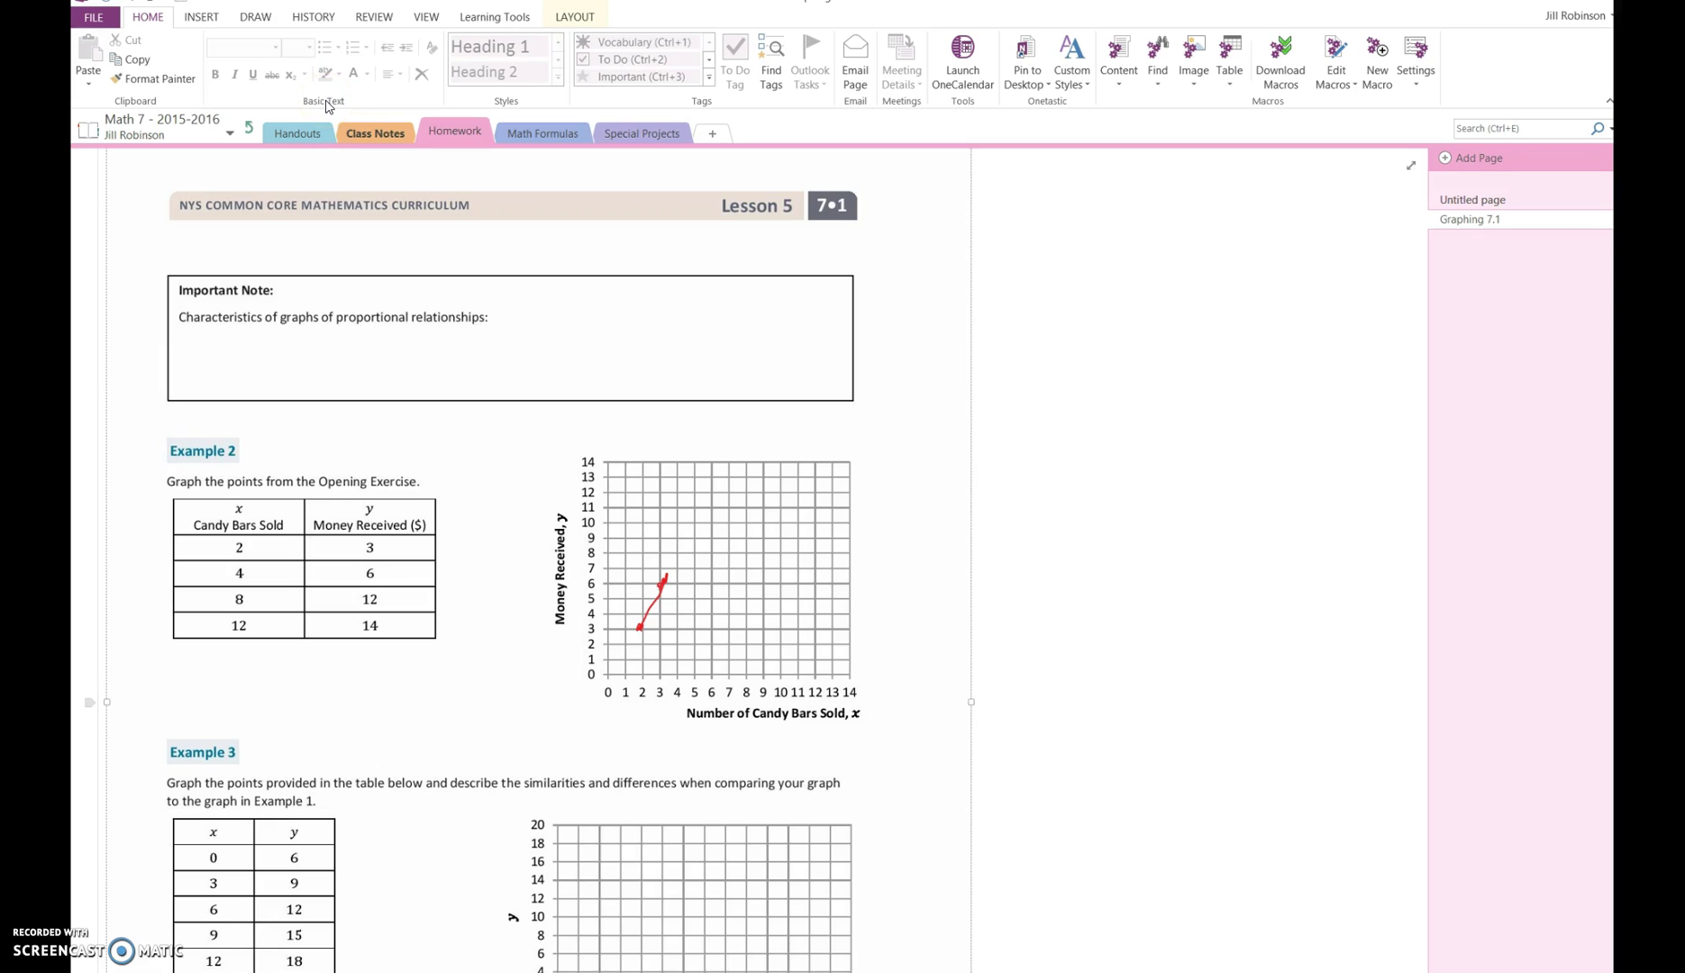
pyautogui.click(249, 130)
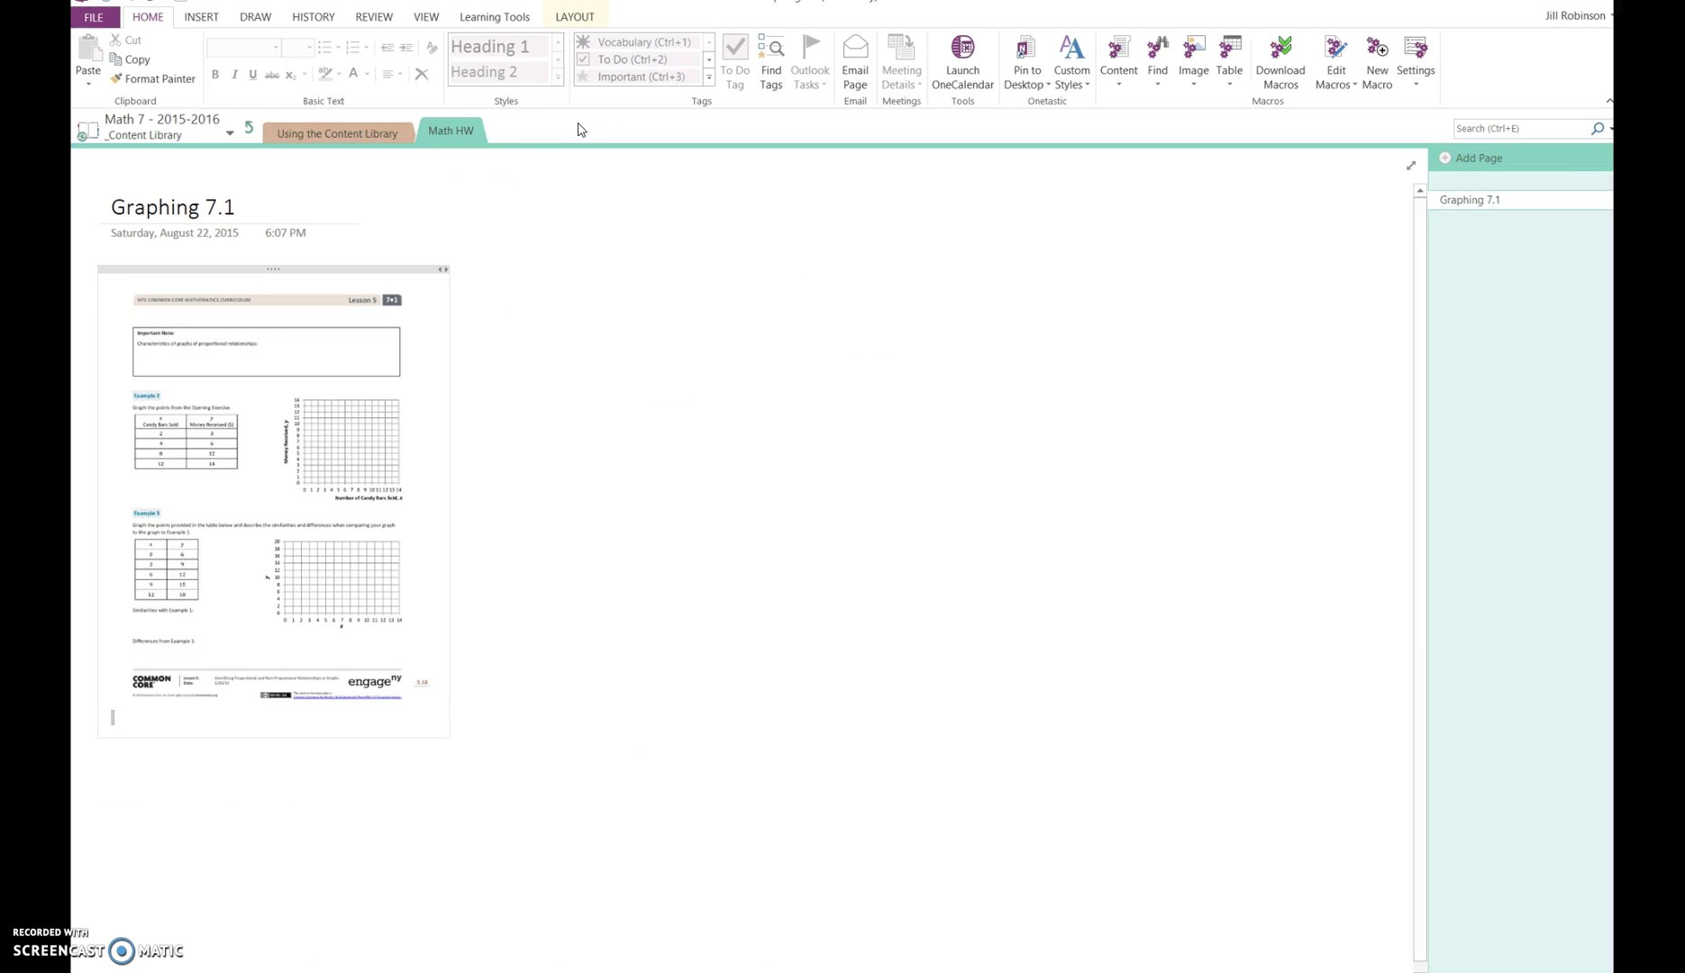
# Step: Select the Graphing 7.1 page tab in the Math HW page list
pyautogui.click(434, 274)
pyautogui.click(439, 143)
pyautogui.click(745, 290)
pyautogui.click(543, 350)
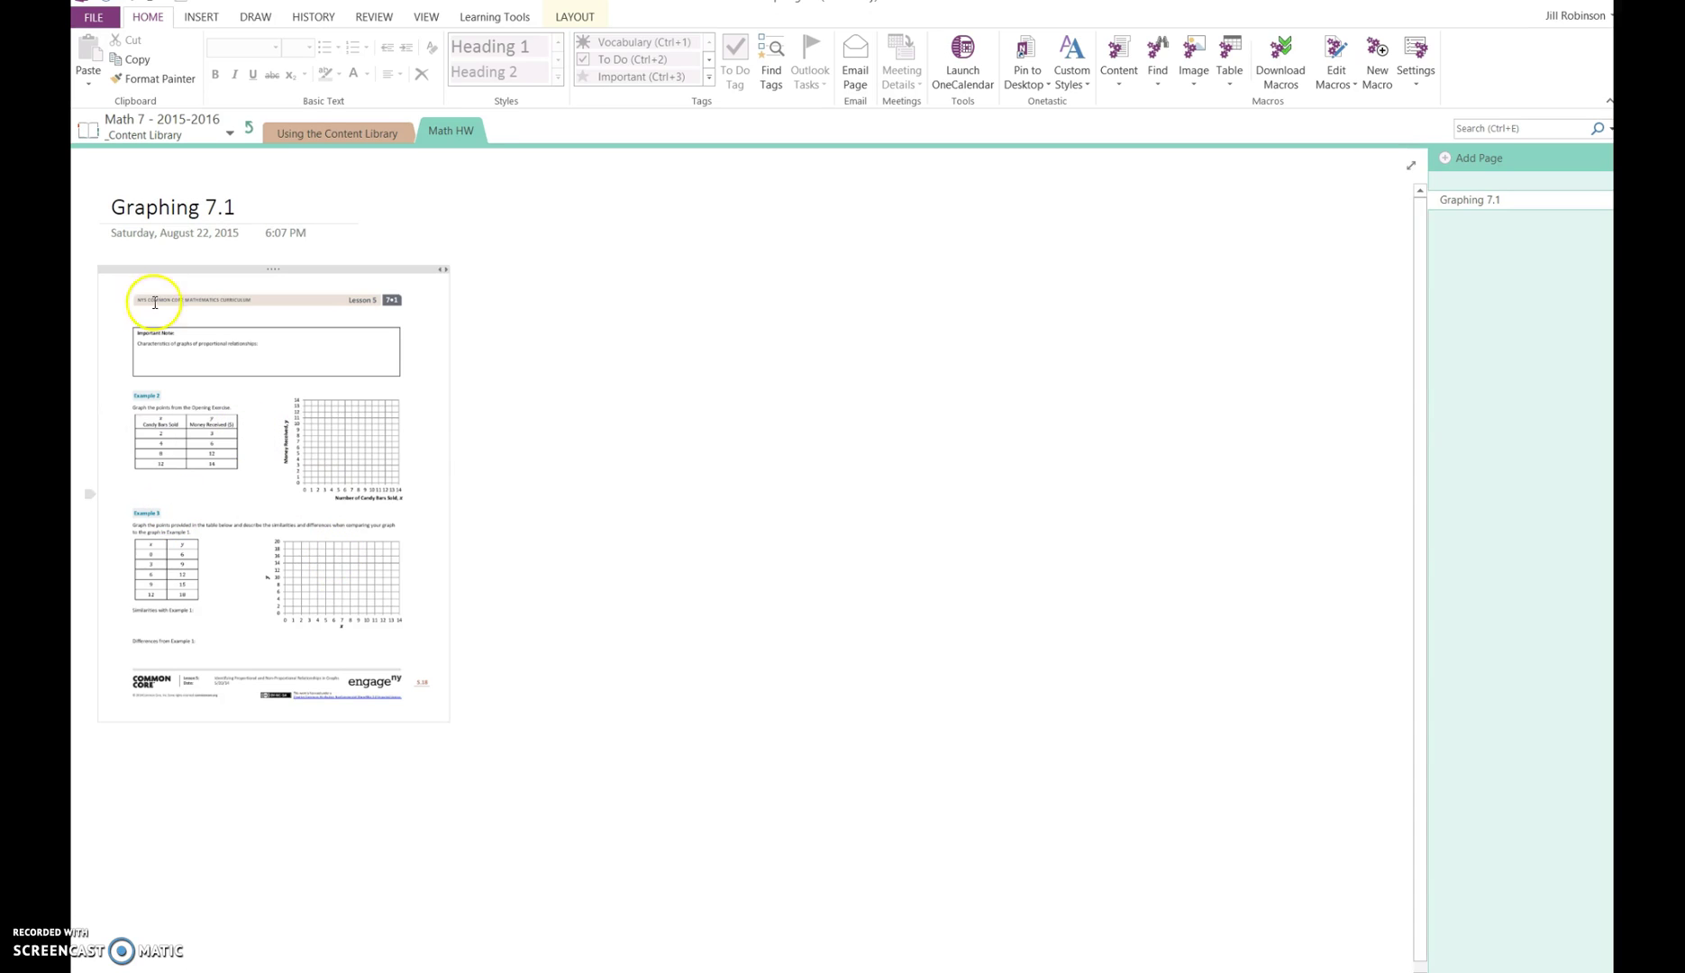
pyautogui.moveTo(151, 301); pyautogui.dragTo(236, 182)
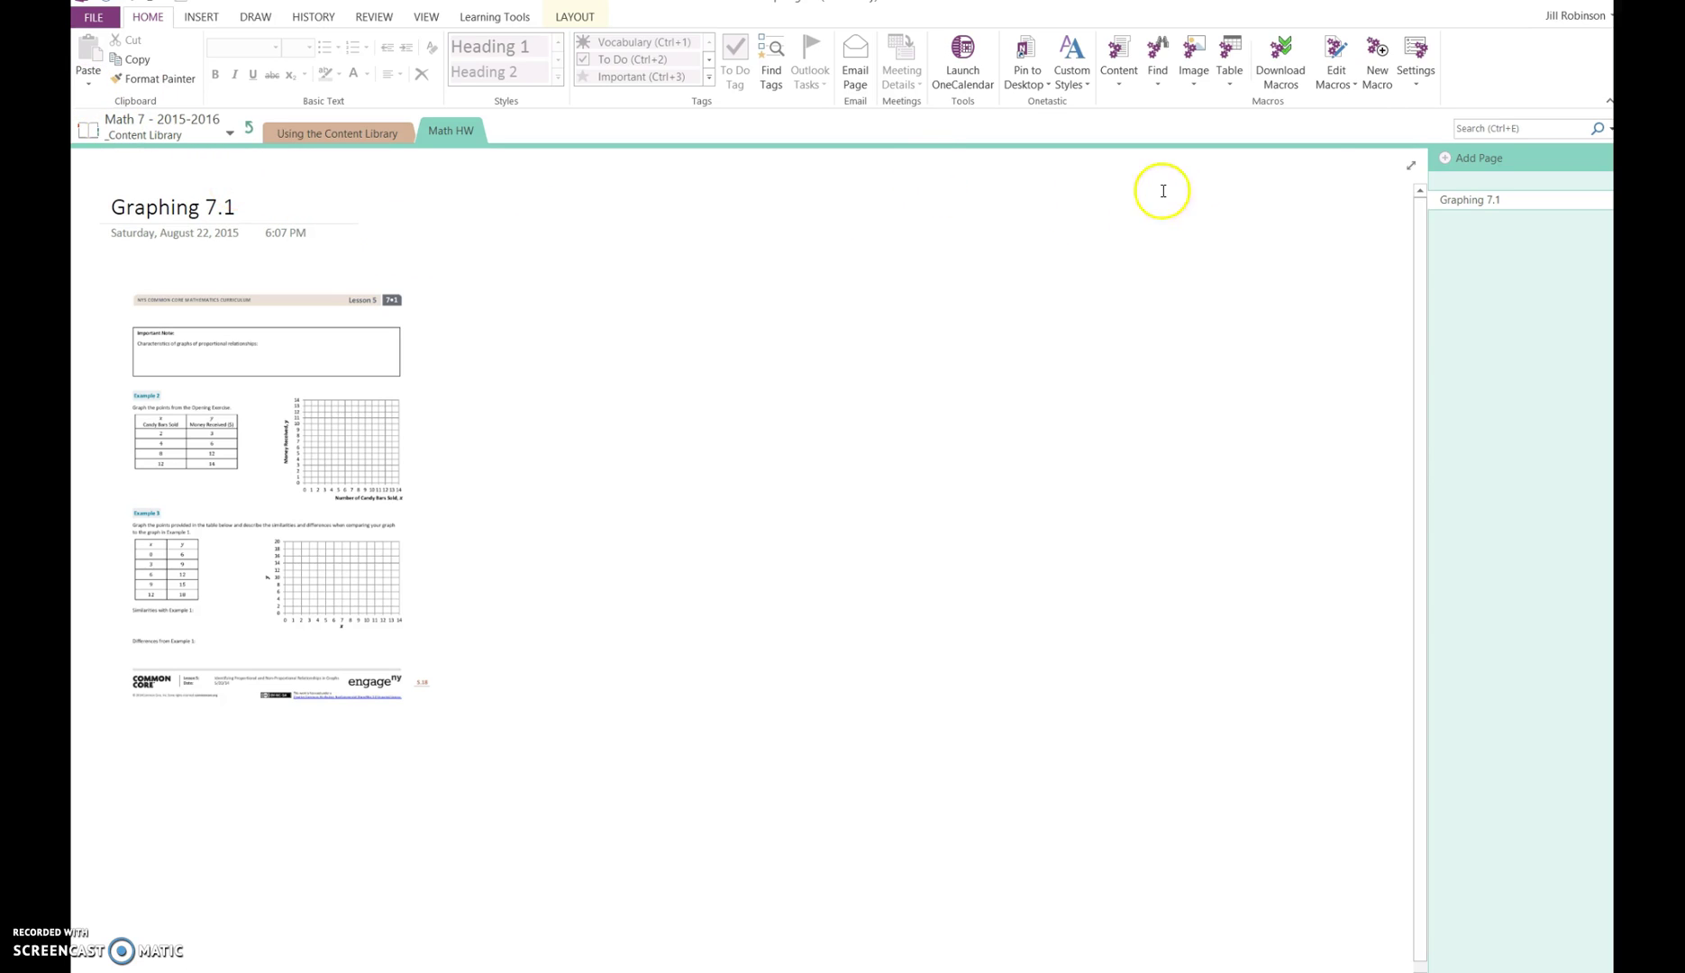
pyautogui.click(1471, 209)
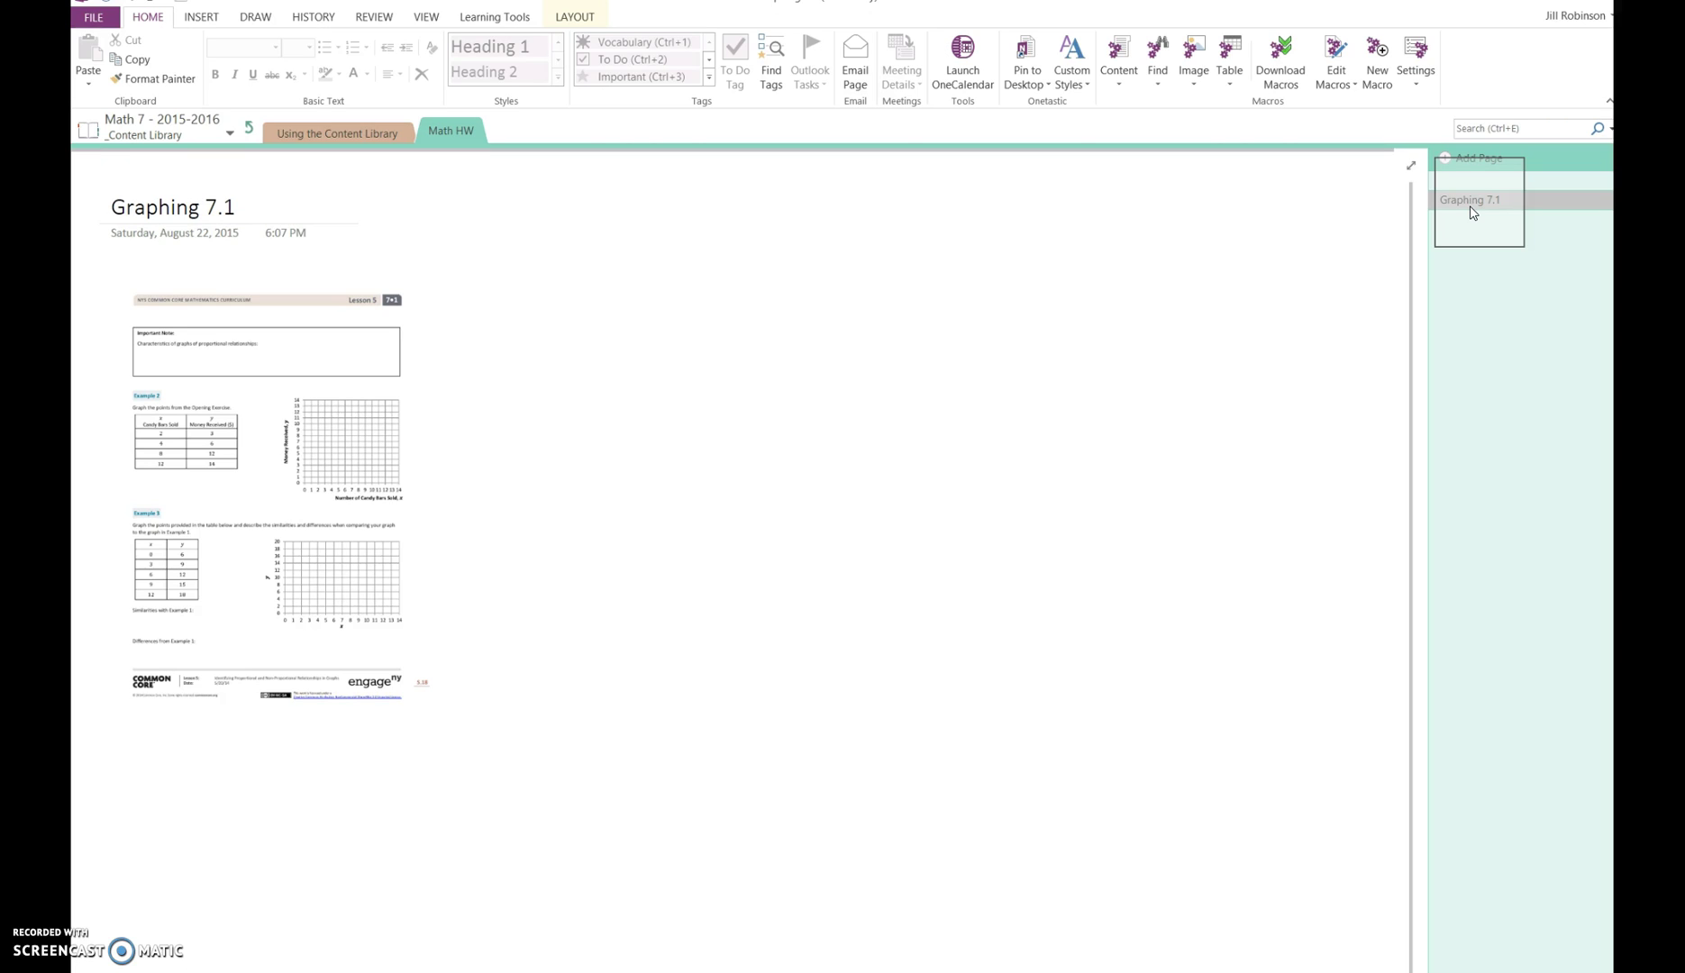
# Step: Copy the Graphing 7.1 page into the student's Class Notes section
pyautogui.rightClick(1472, 211)
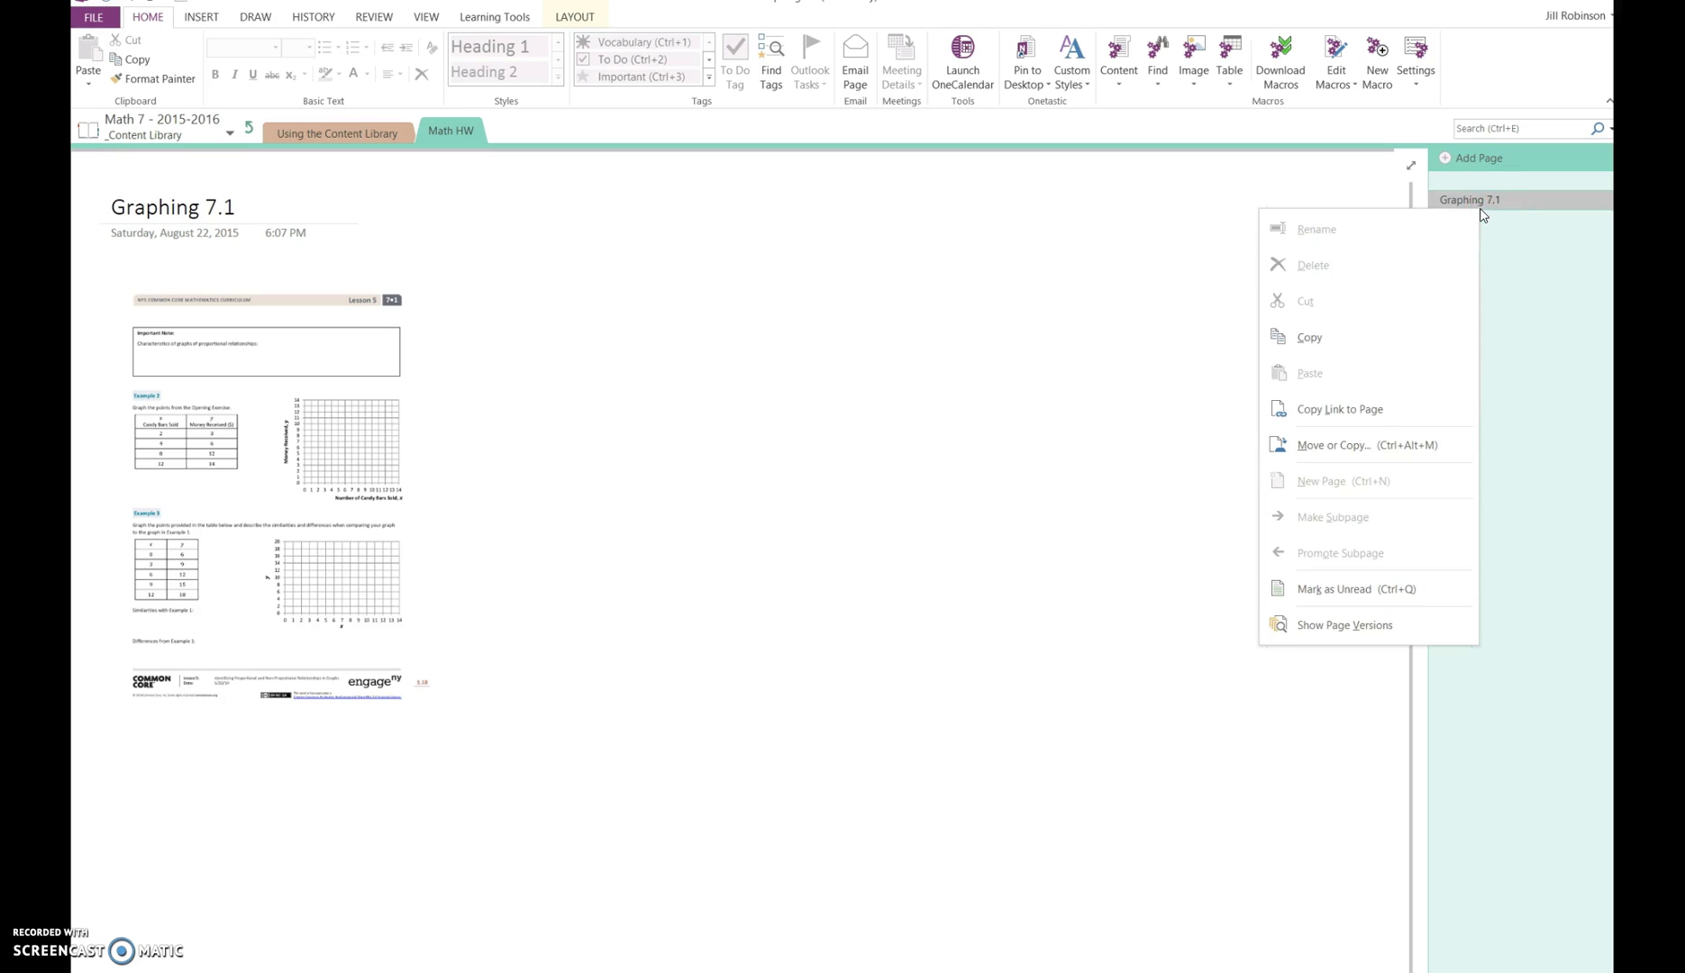
pyautogui.click(1340, 408)
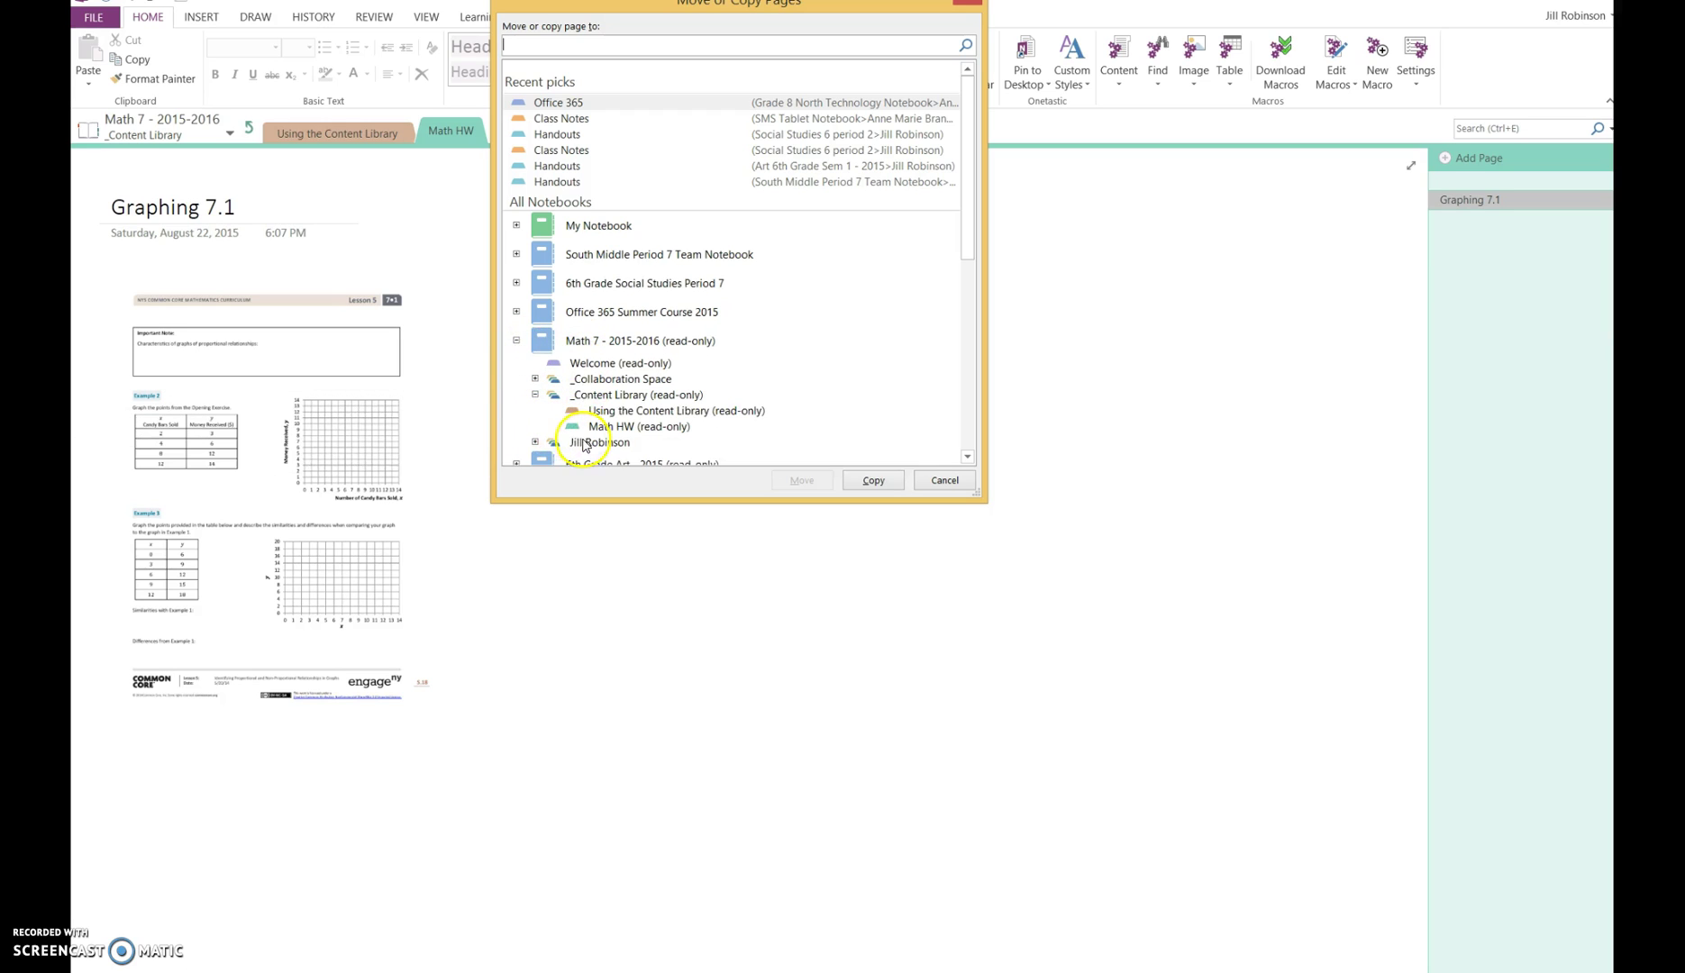
pyautogui.click(536, 442)
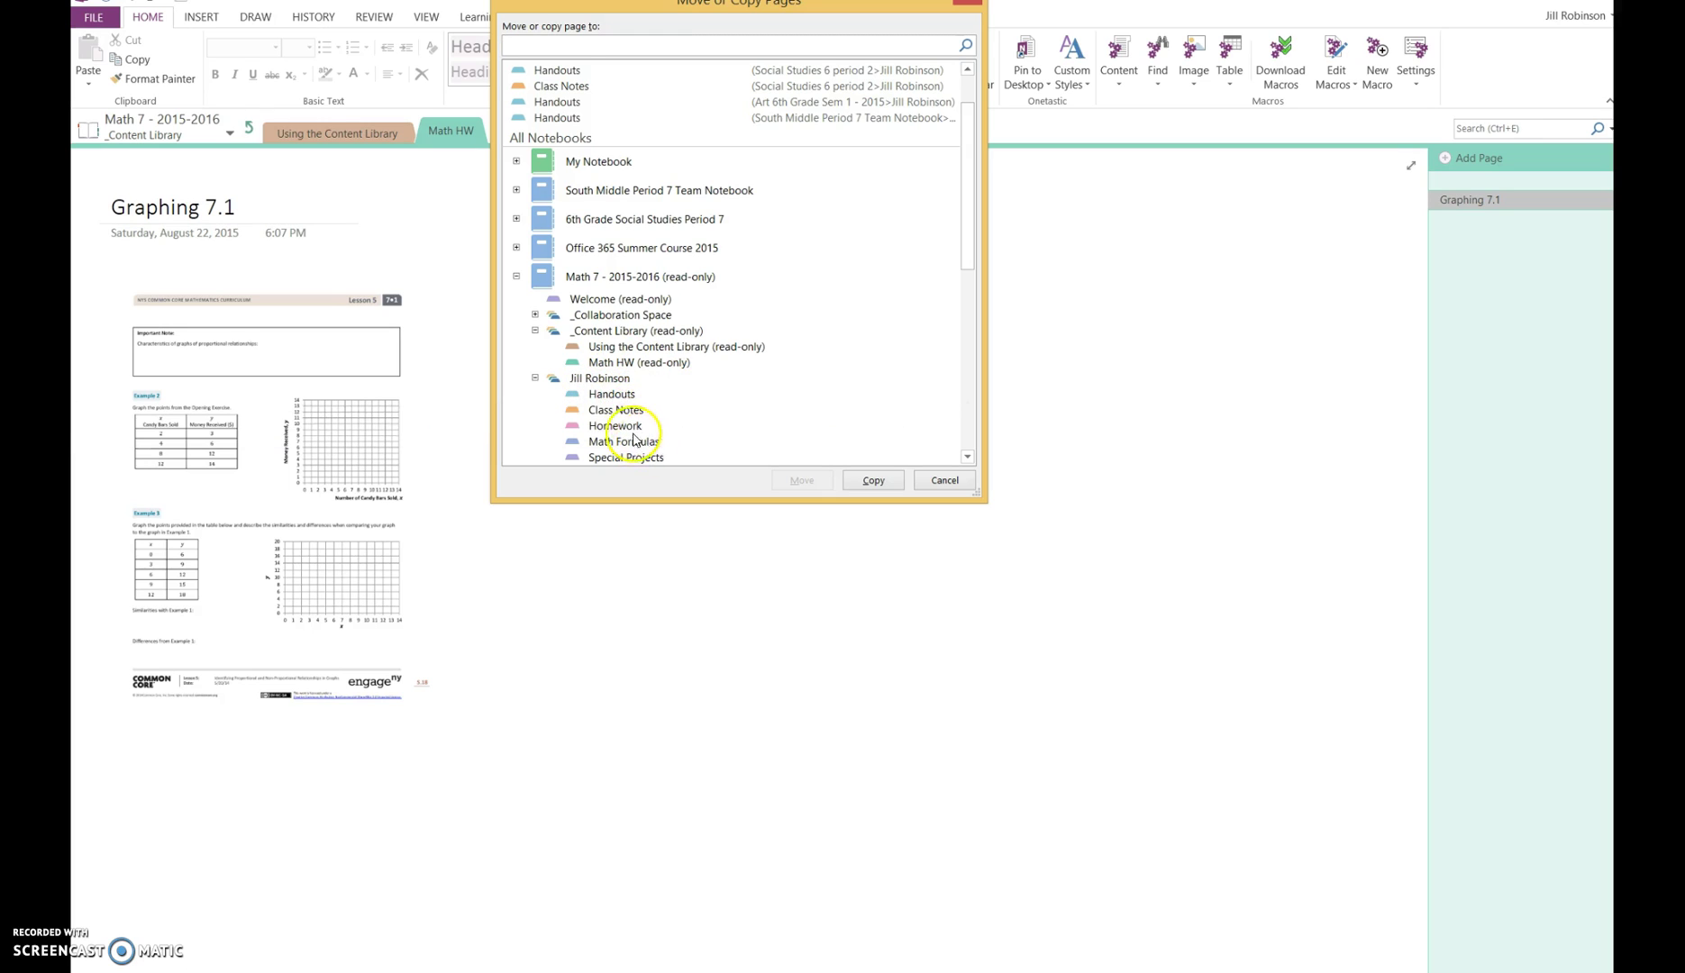
pyautogui.click(626, 412)
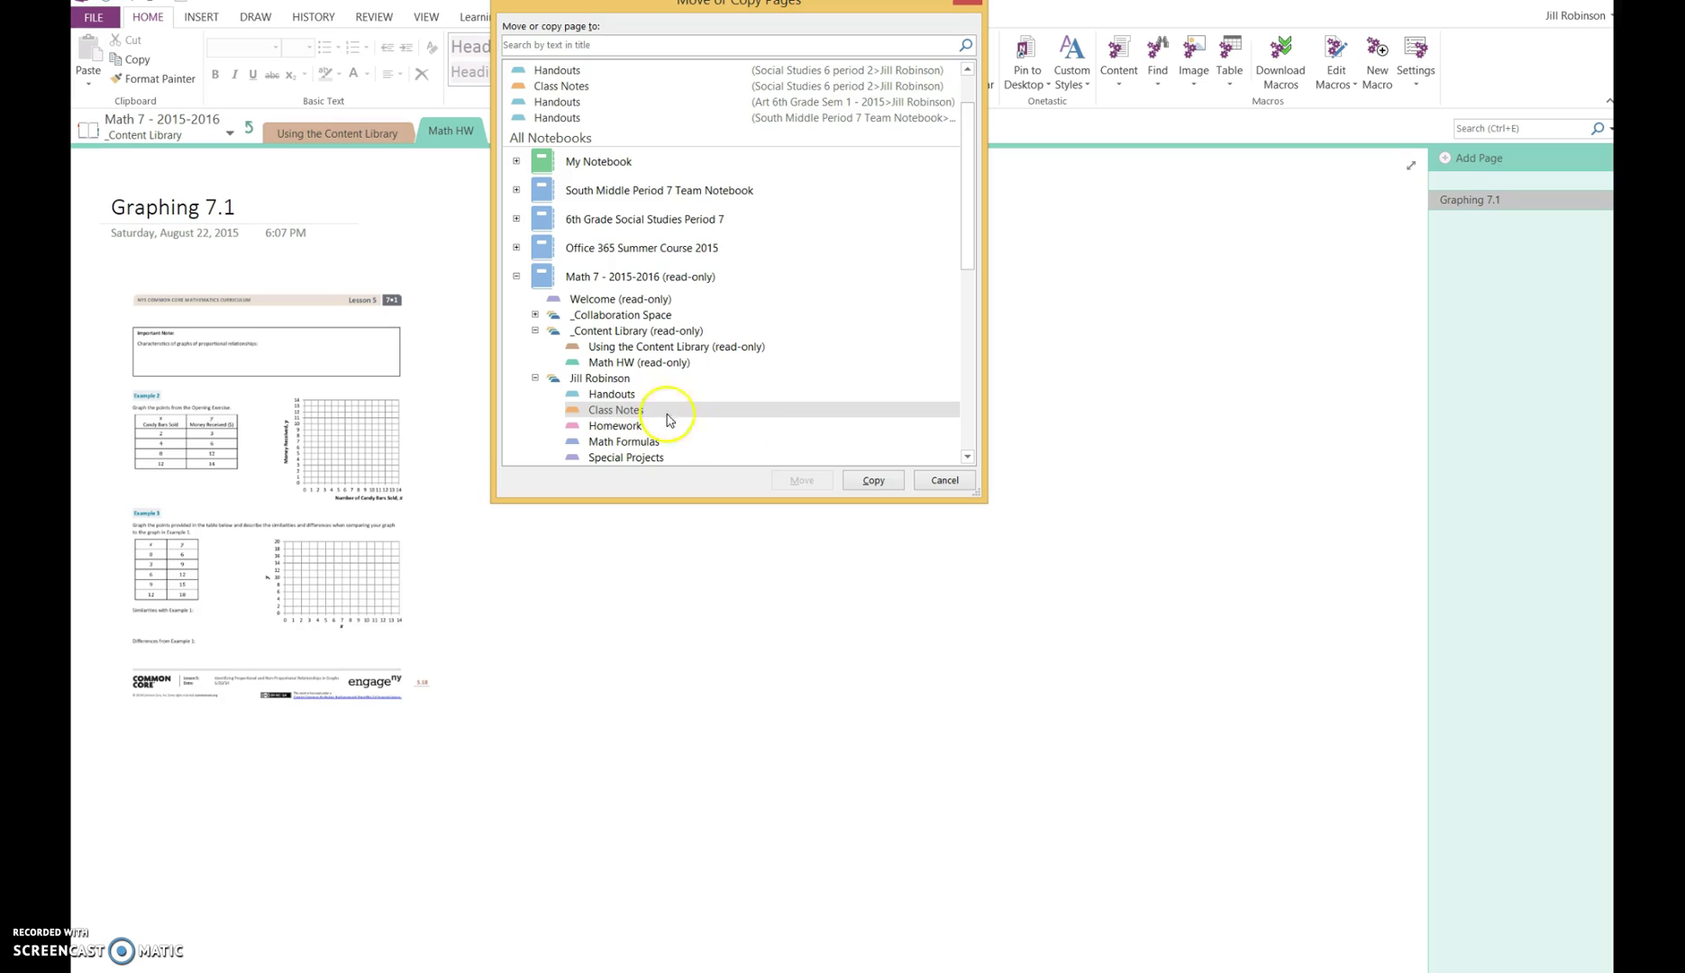
pyautogui.click(873, 480)
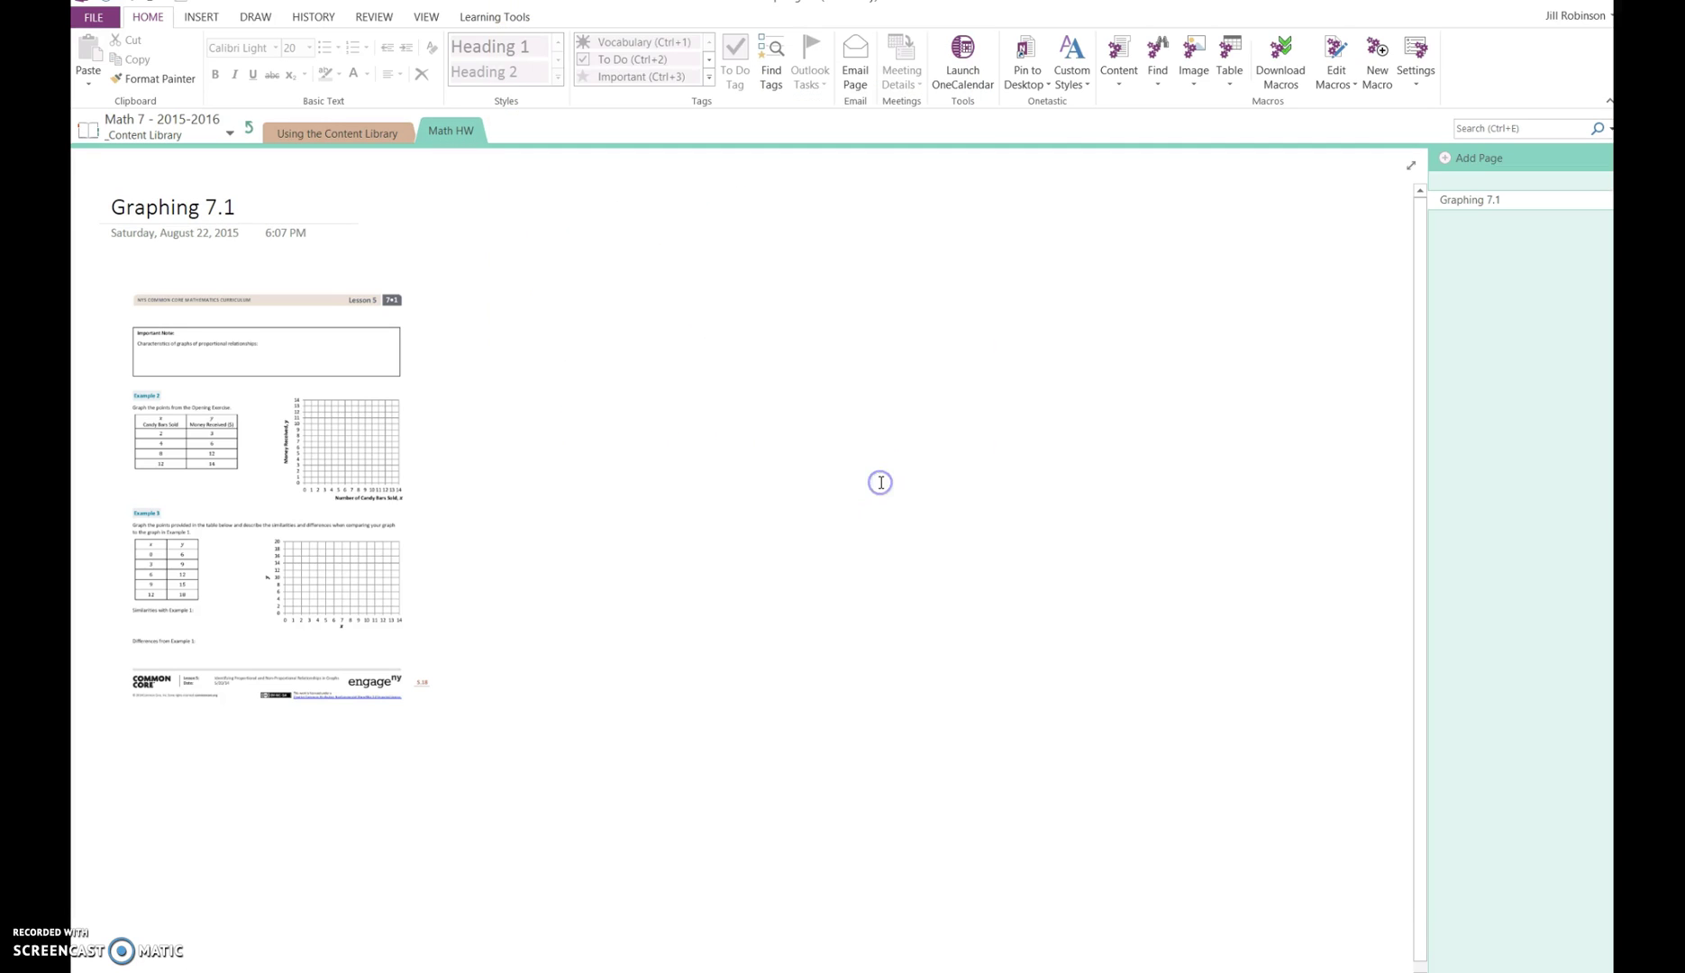
# Step: Go to the student's Class Notes section and open the copied Graphing 7.1 page
pyautogui.click(251, 128)
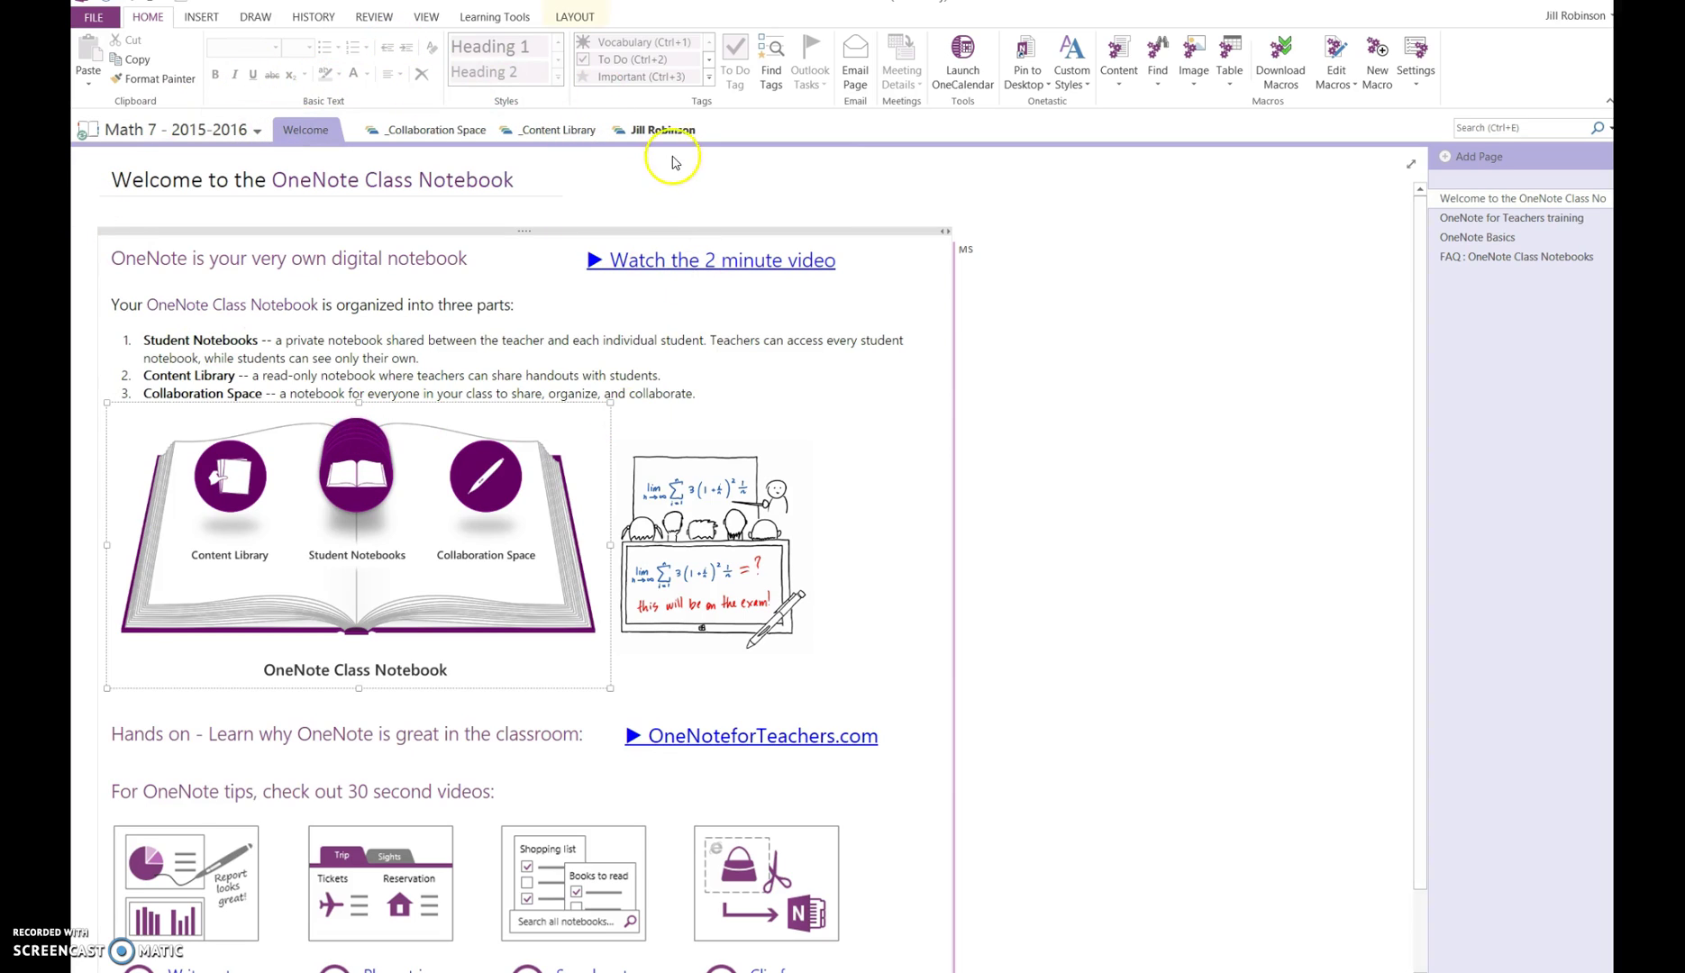
pyautogui.click(678, 131)
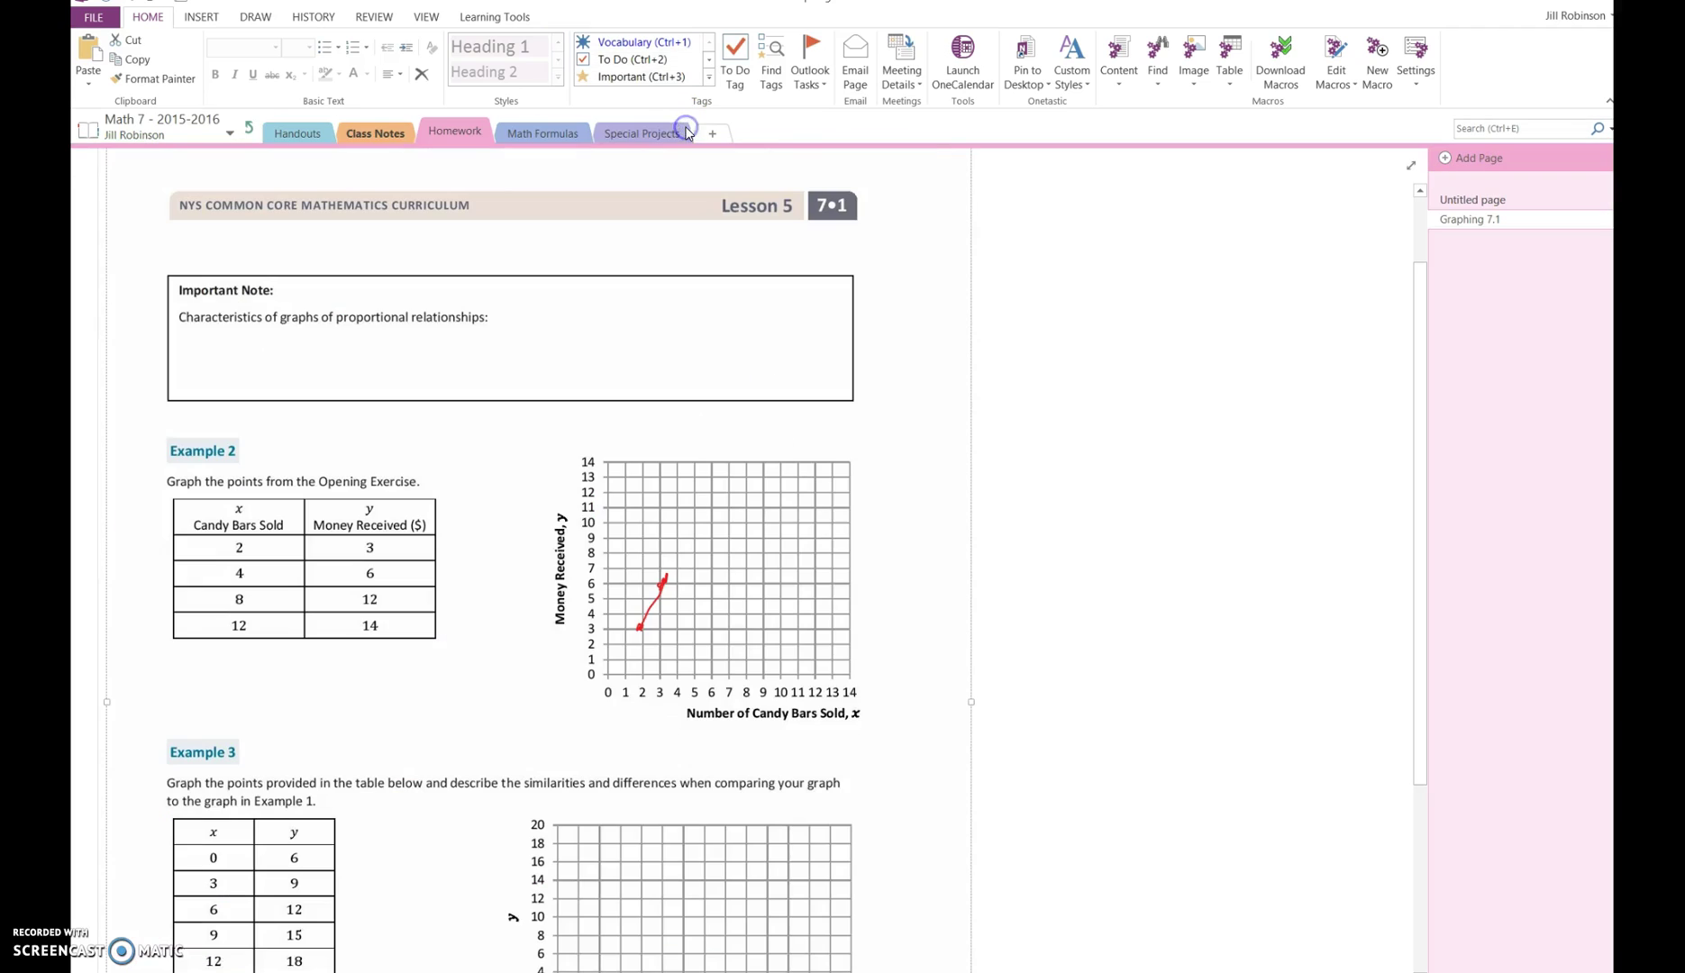
pyautogui.click(378, 133)
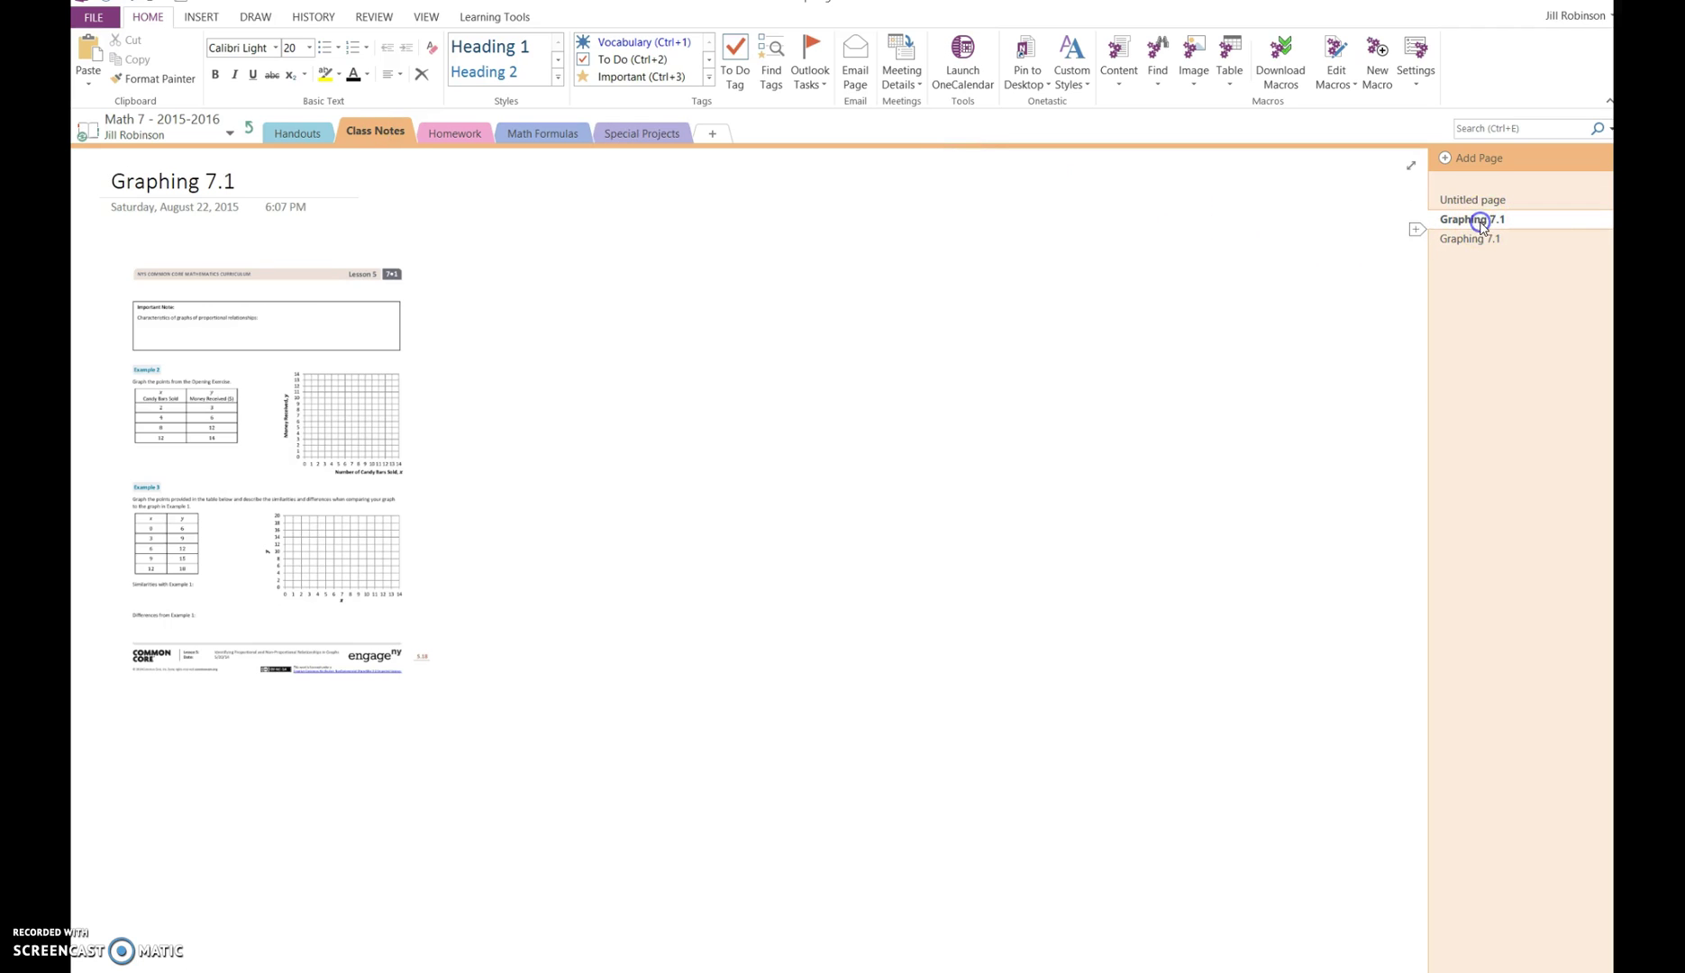
pyautogui.click(1470, 240)
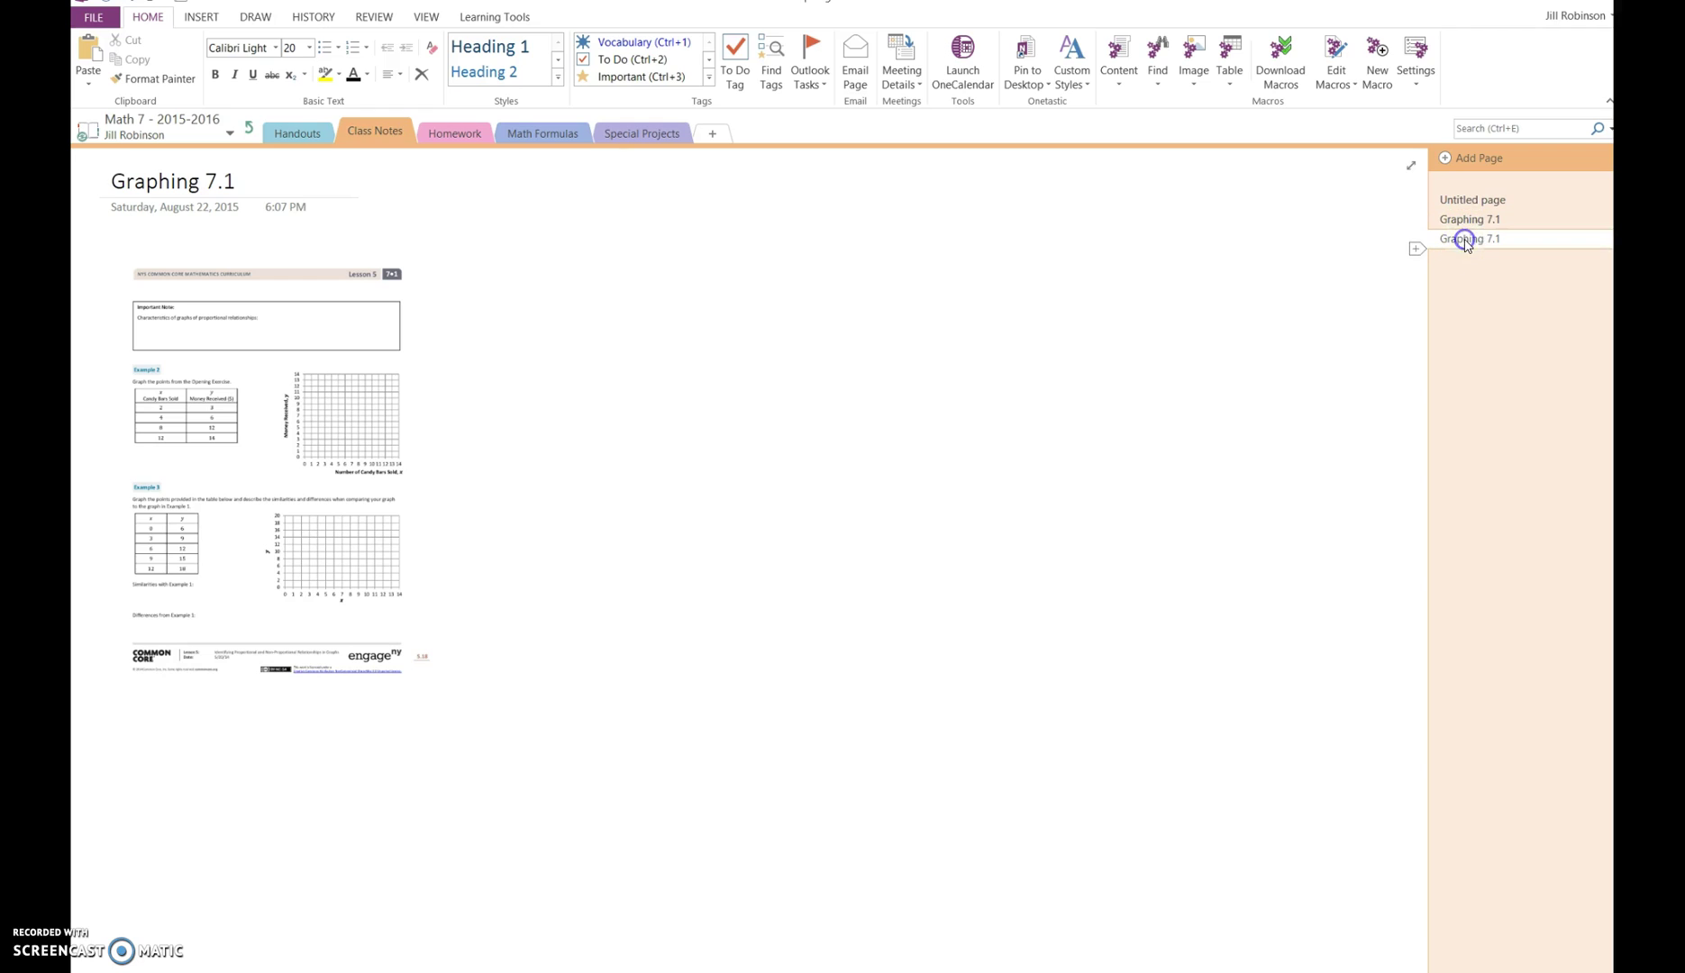
# Step: Enlarge the Lesson 5 worksheet image by dragging its corner handle
pyautogui.click(780, 299)
pyautogui.click(362, 360)
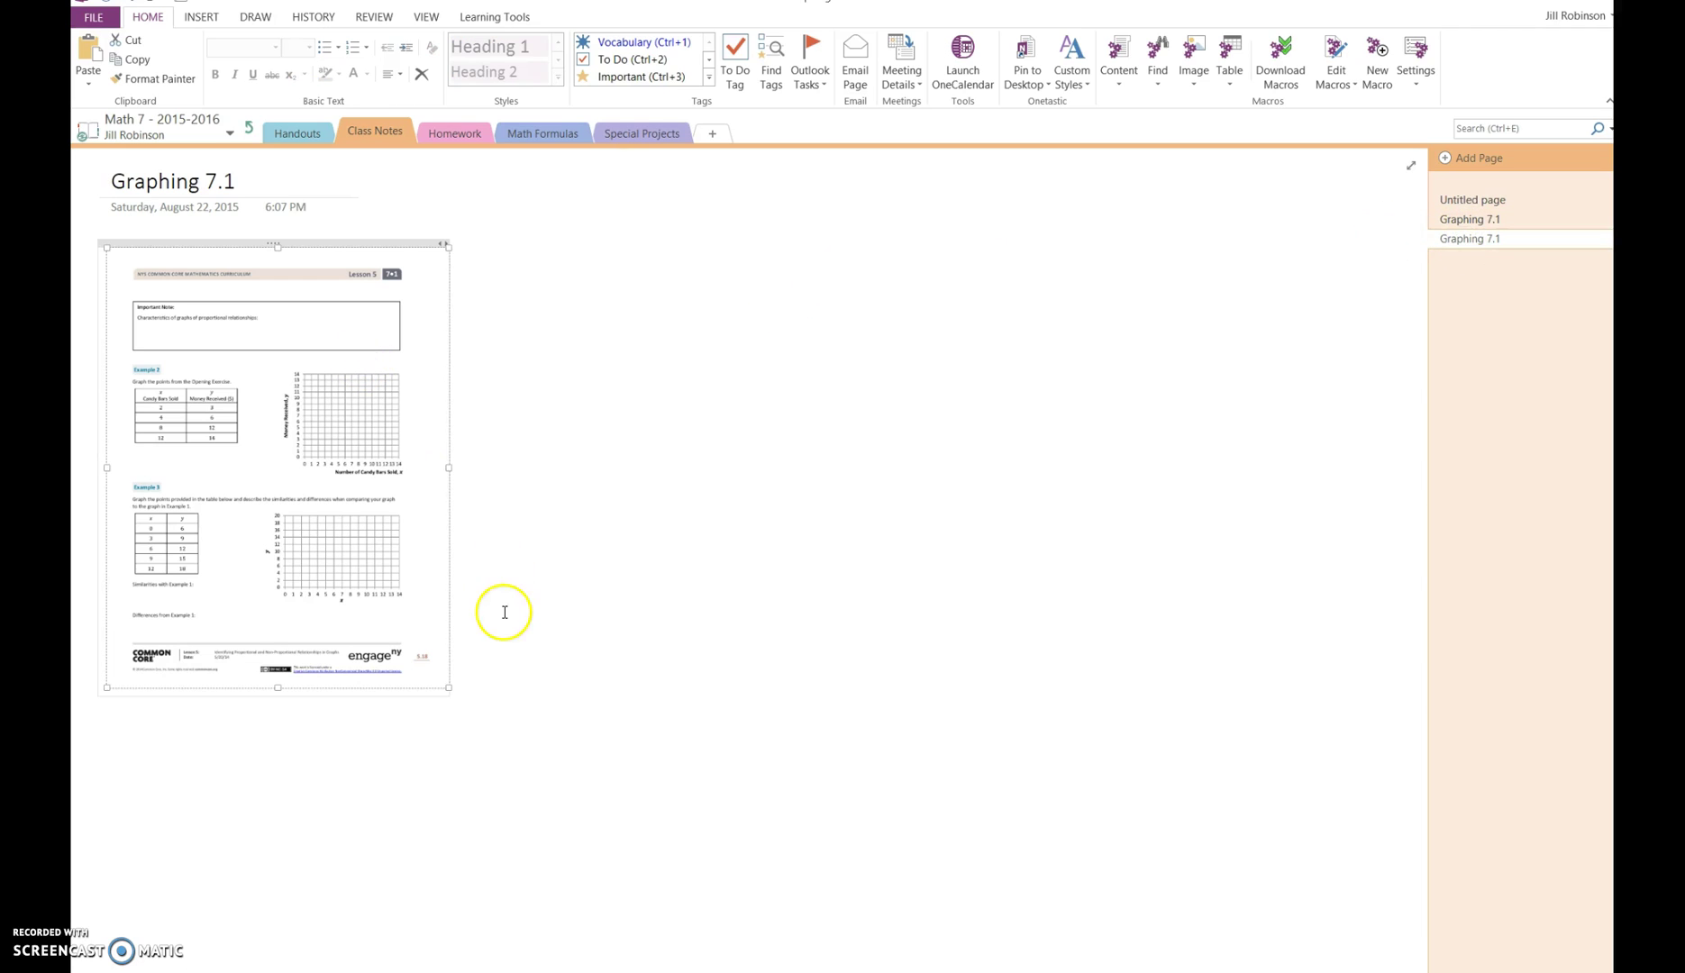
pyautogui.moveTo(449, 689); pyautogui.dragTo(835, 918)
# Step: Widen the worksheet image and type 'ghjgjhfgjhg' beside the proportional relationships line
pyautogui.click(450, 343)
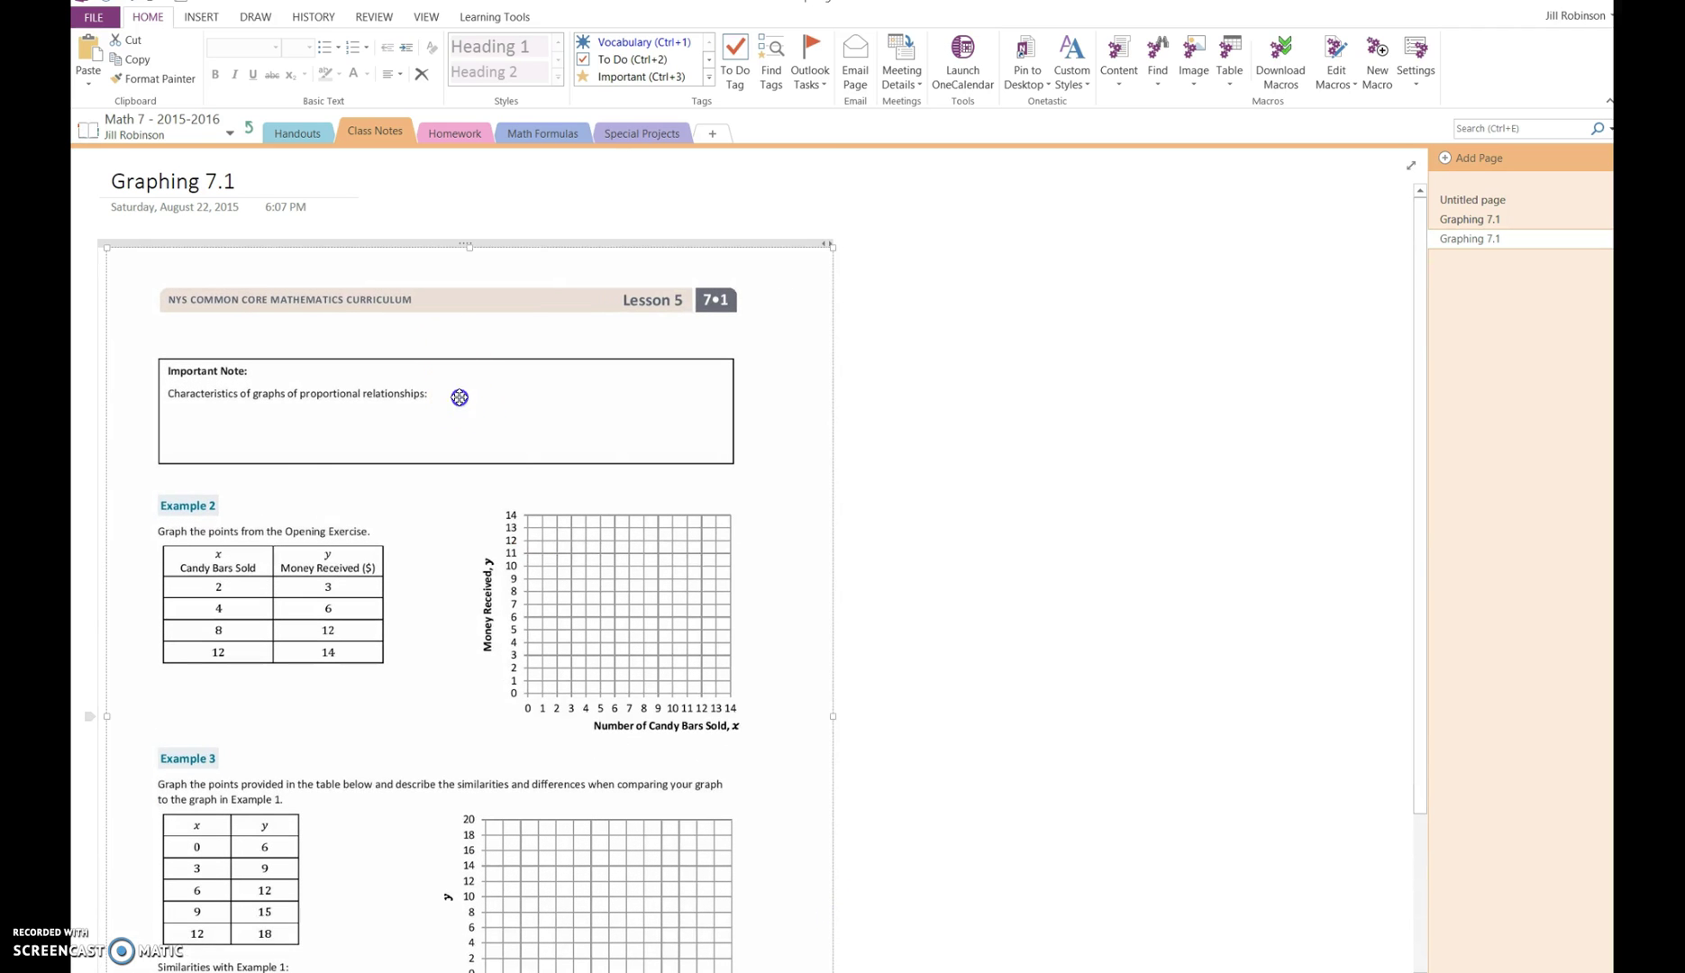
pyautogui.scroll(-2, 455, 391)
pyautogui.click(437, 278)
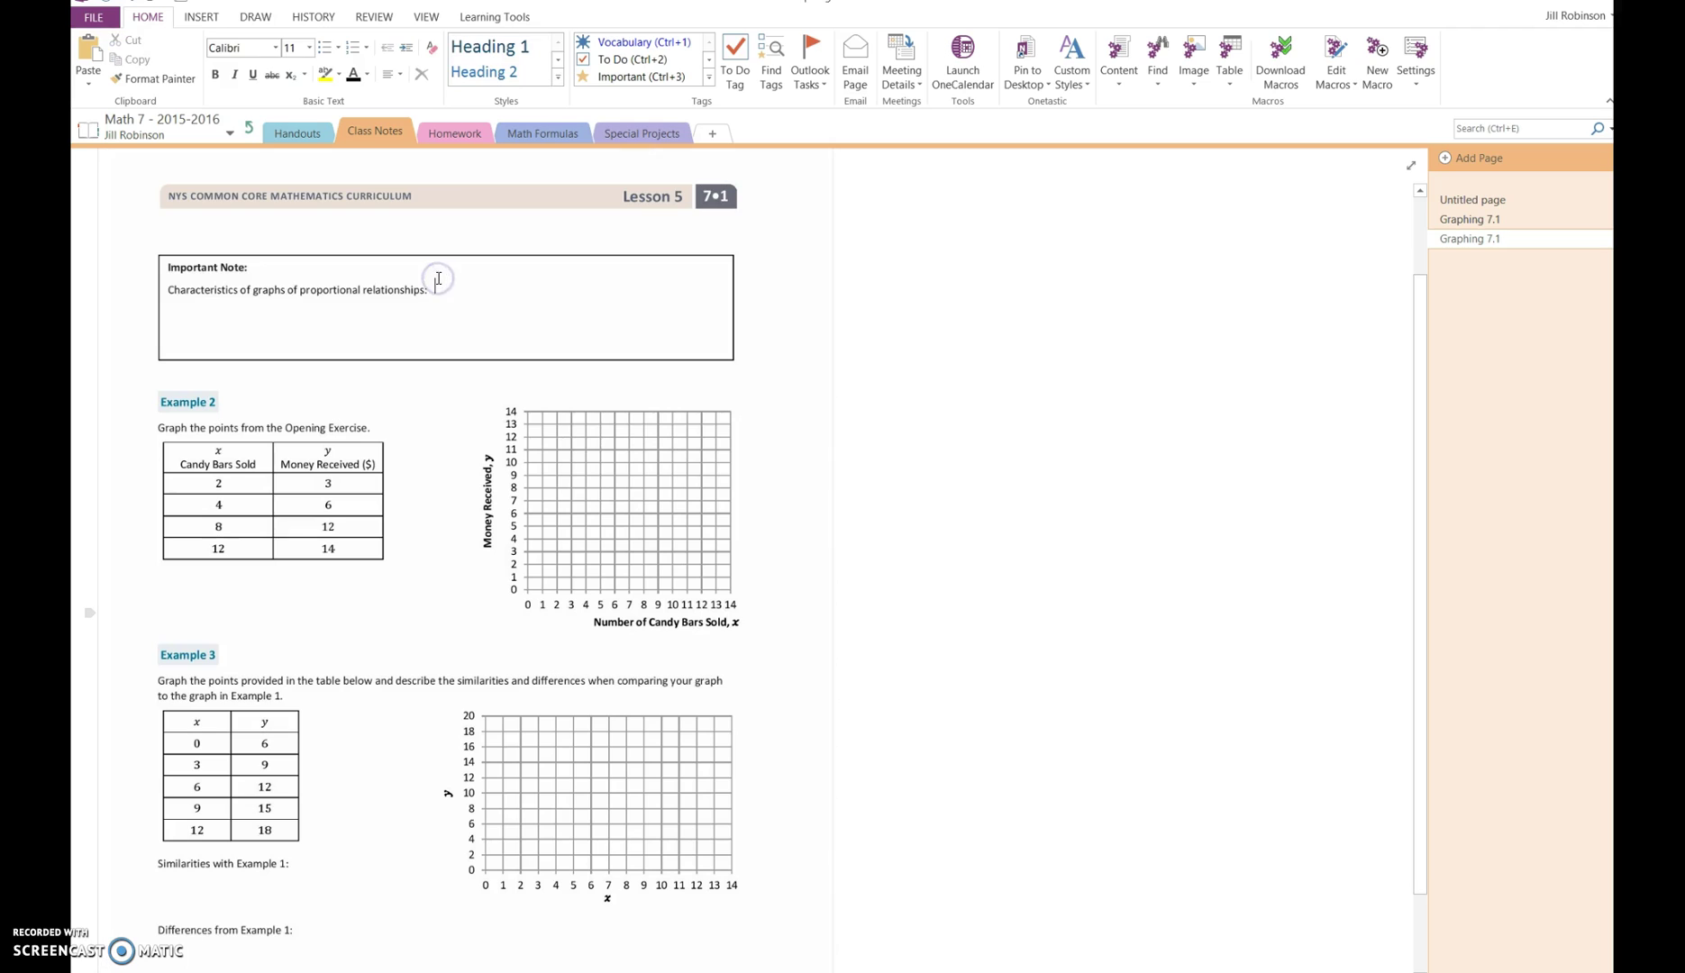
pyautogui.write('ghjgjhfgjhgf')
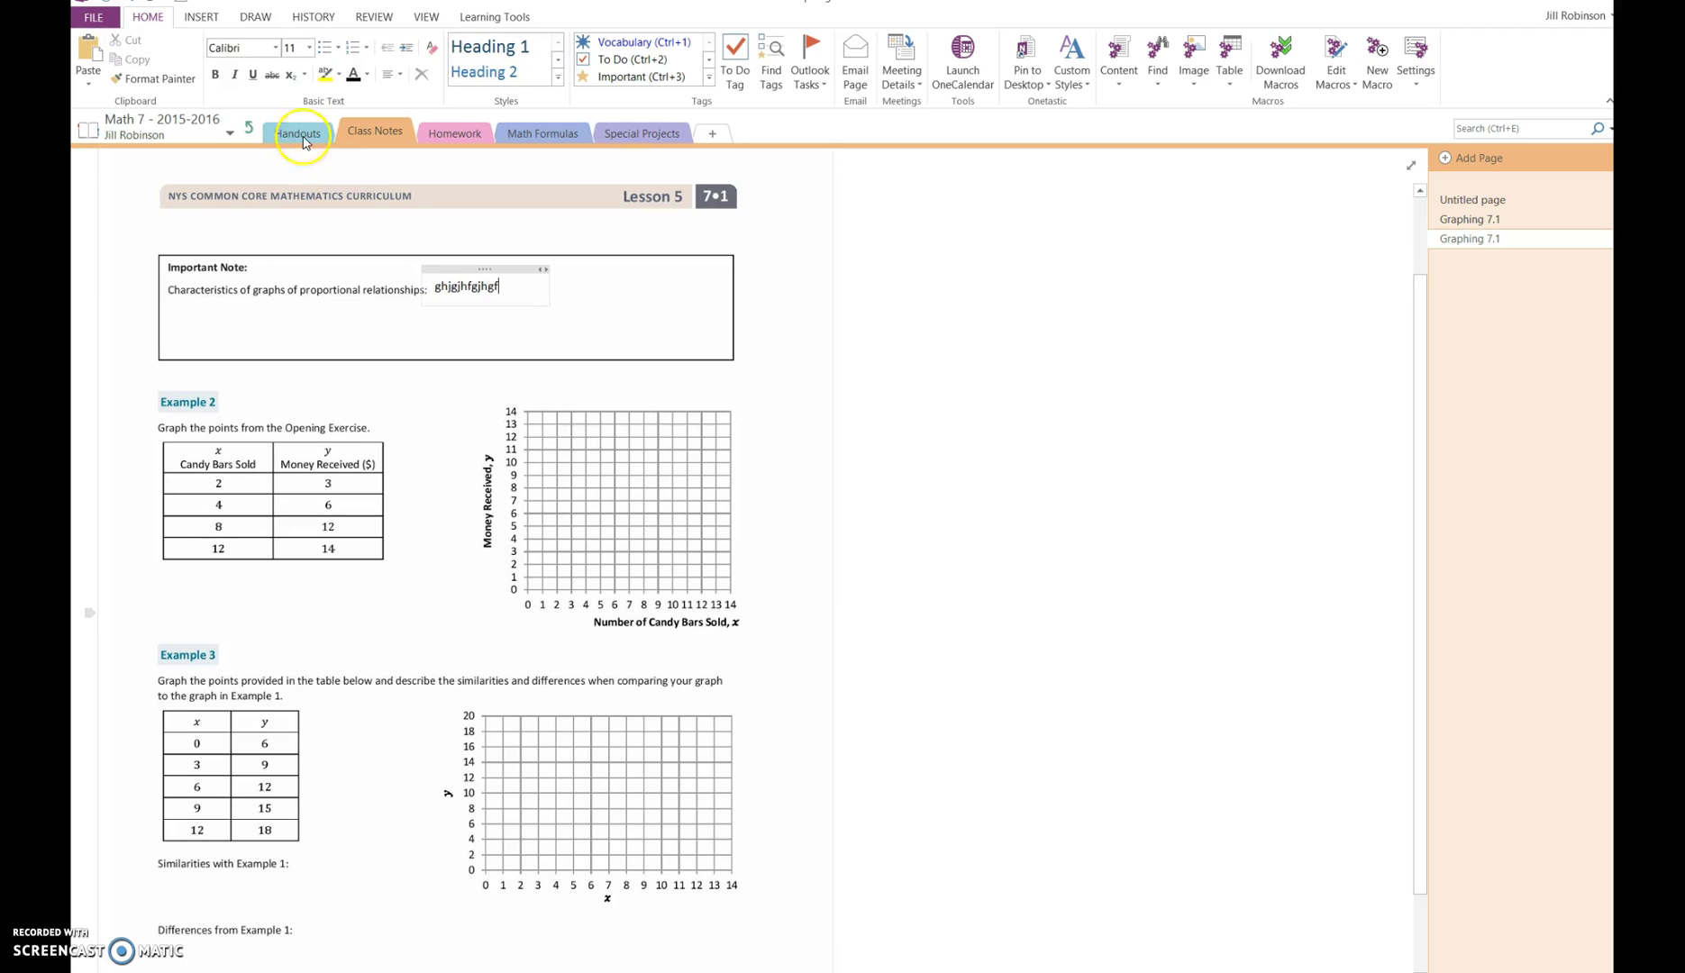
# Step: Draw a red pen stroke in the Important Note box, then pick the yellow highlighter
pyautogui.click(255, 16)
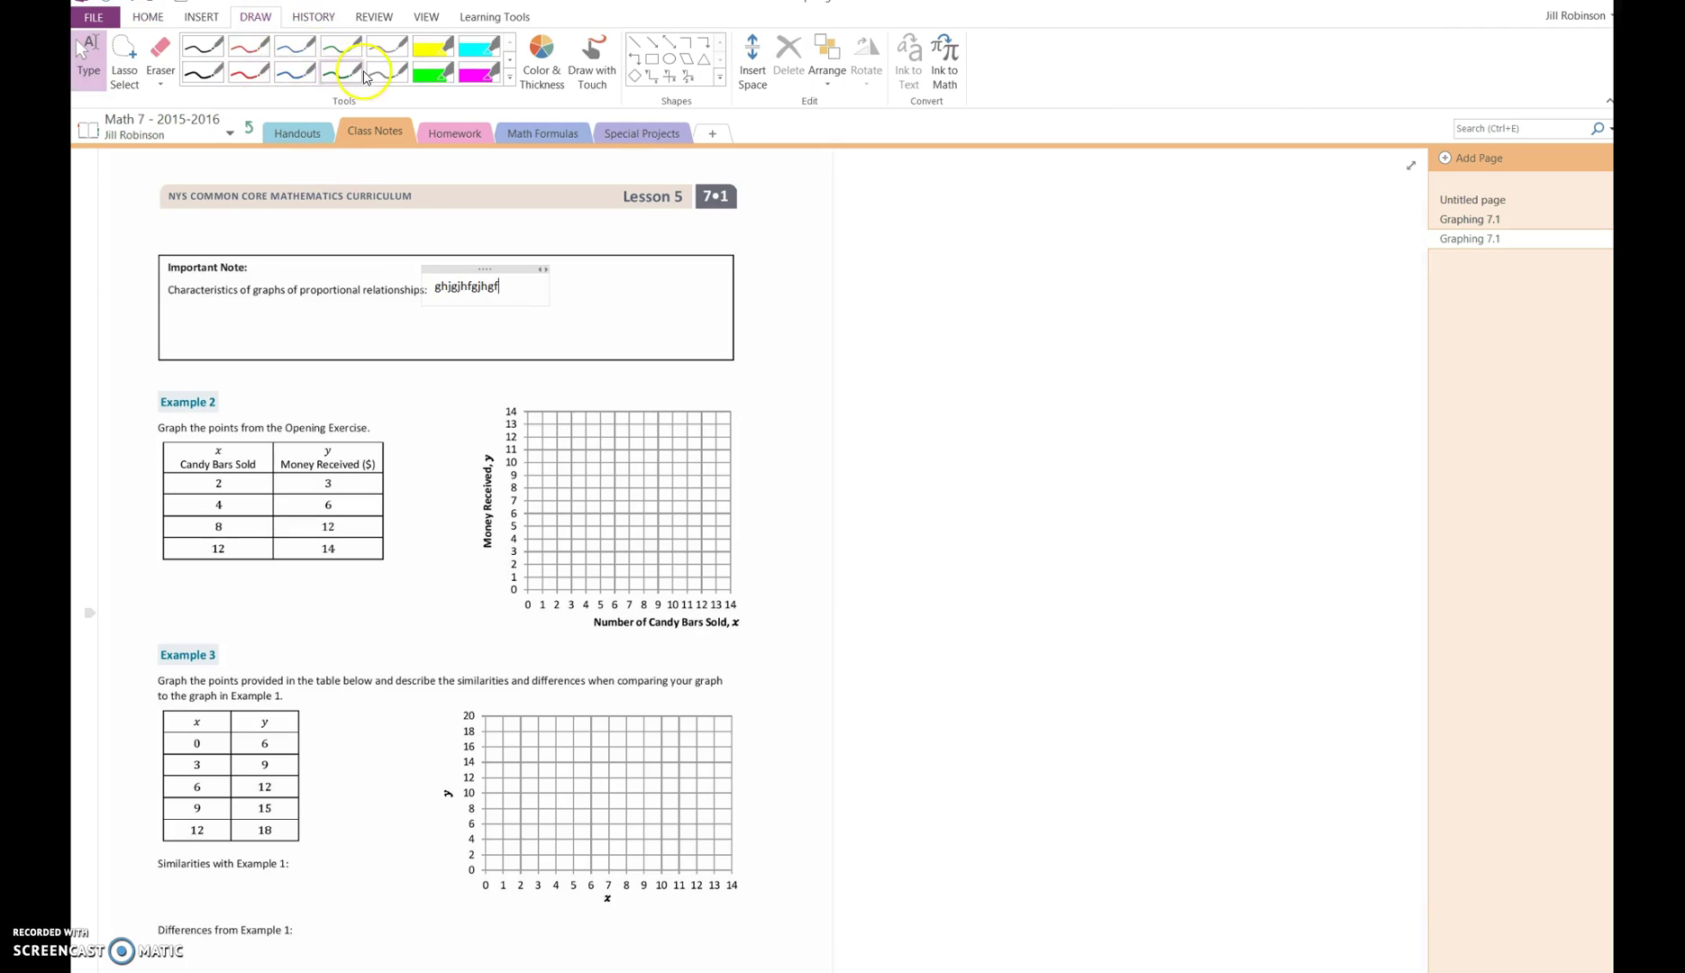
pyautogui.click(248, 45)
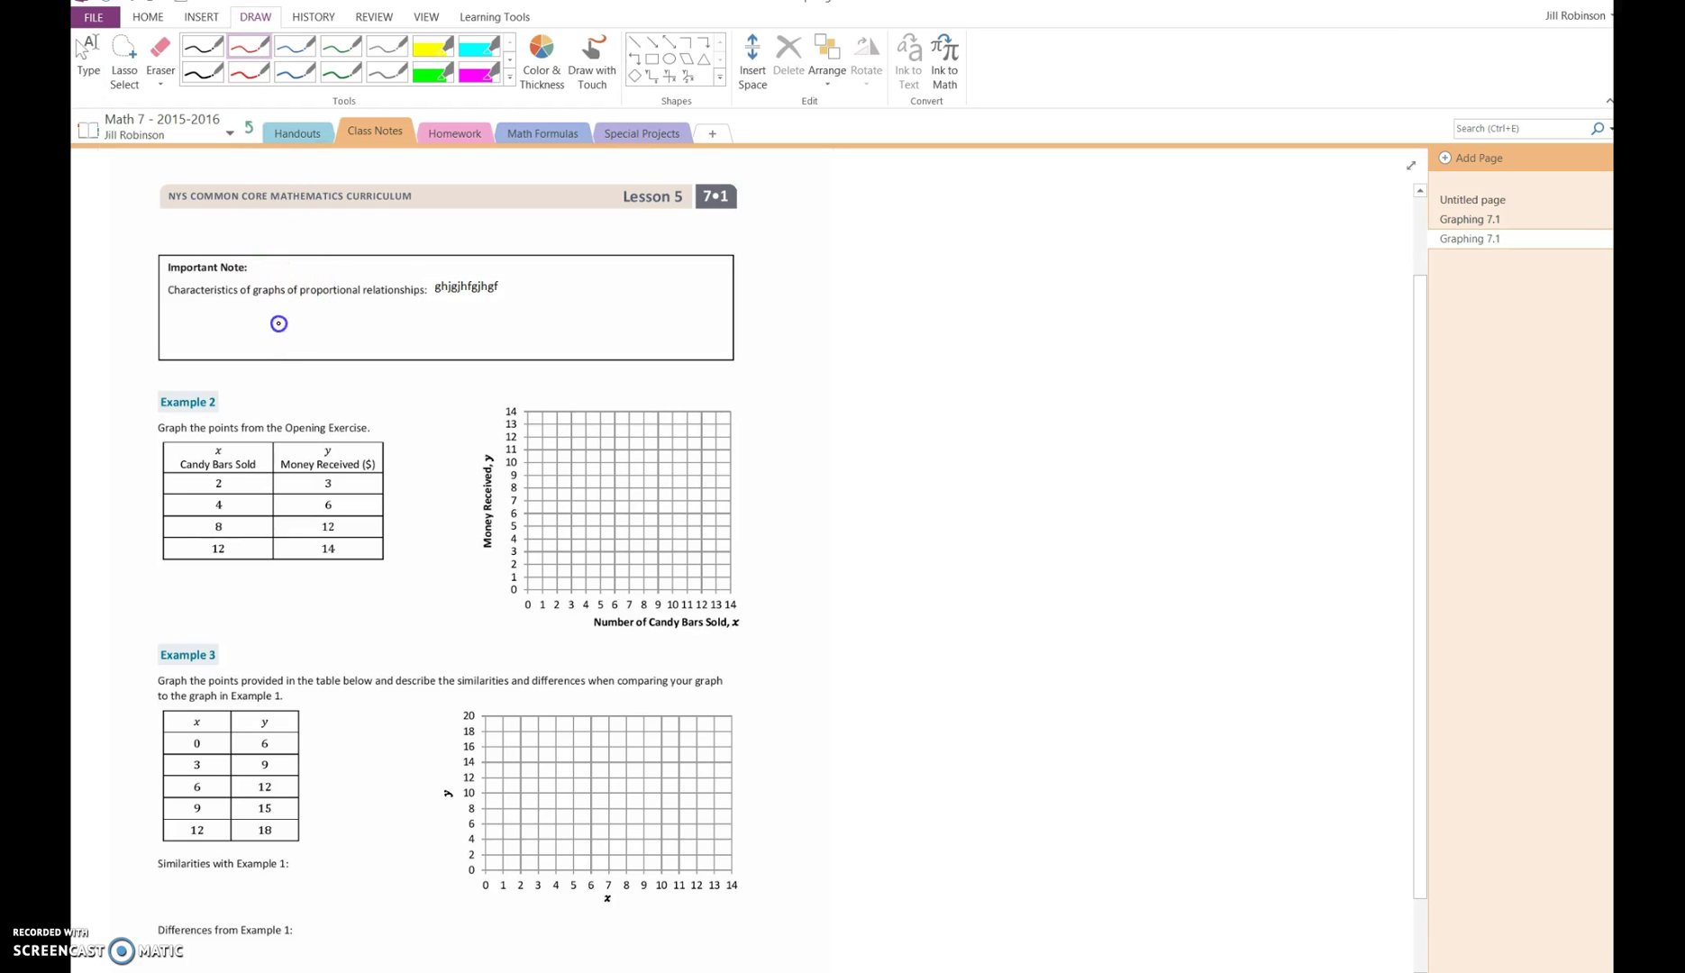
pyautogui.moveTo(277, 323); pyautogui.dragTo(500, 326)
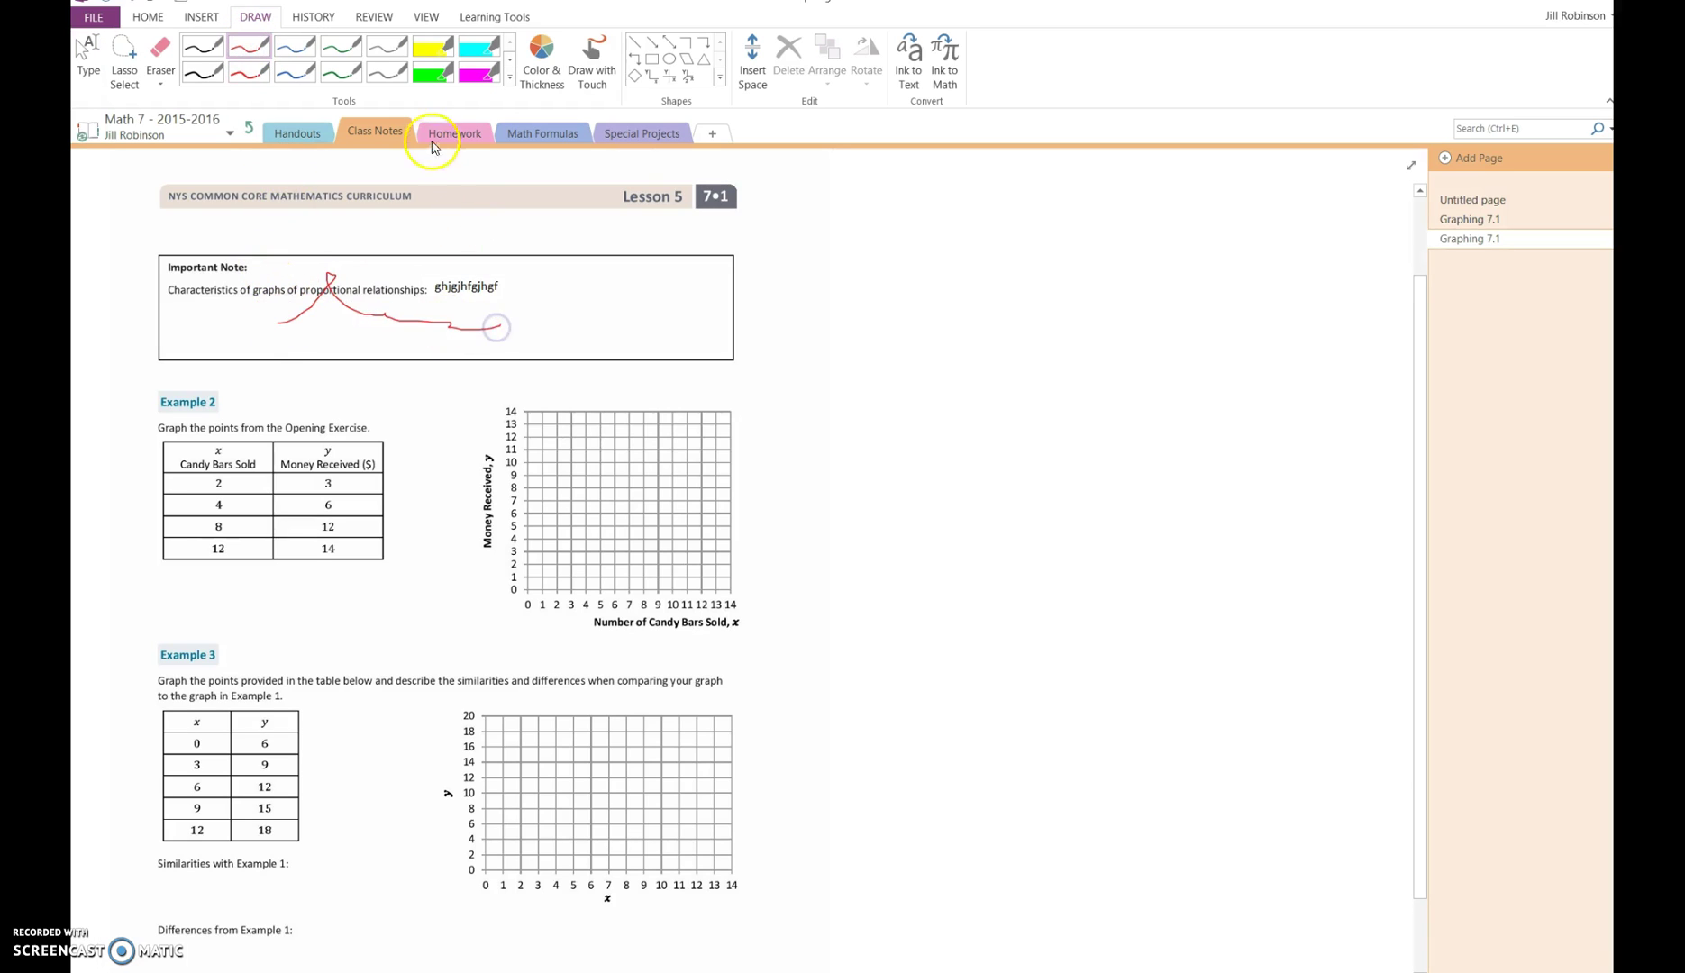
pyautogui.click(433, 45)
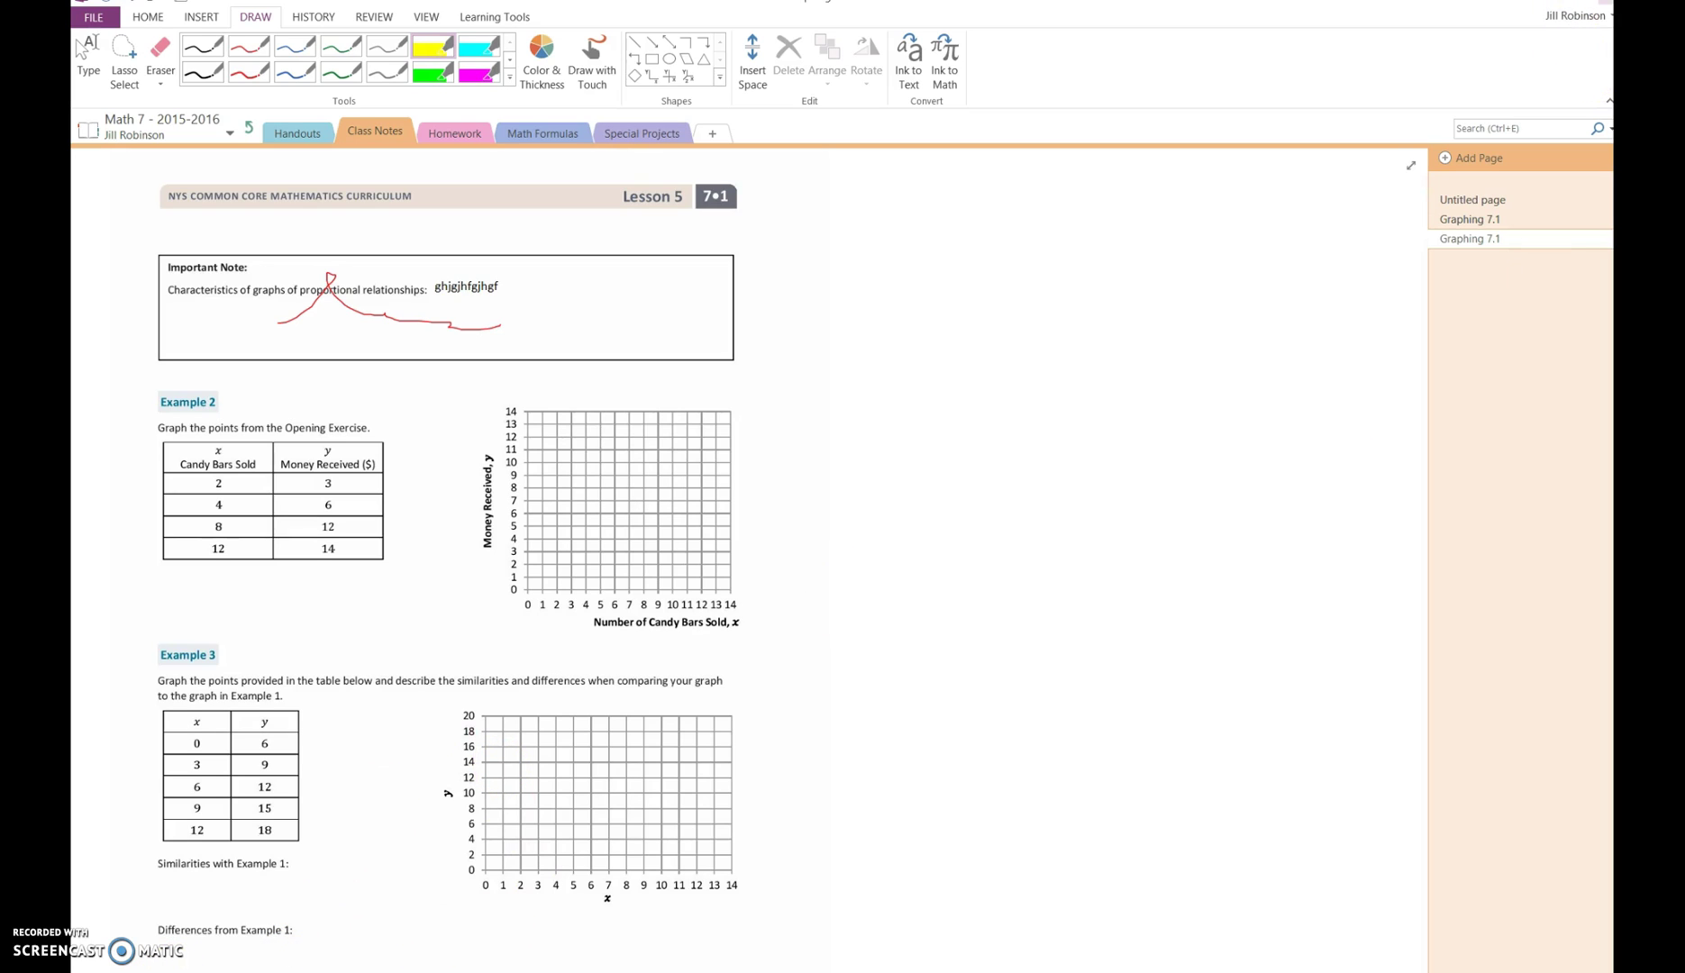
# Step: Close OneNote and Firefox with its three tabs, then show the Windows Start screen
pyautogui.click(1606, 2)
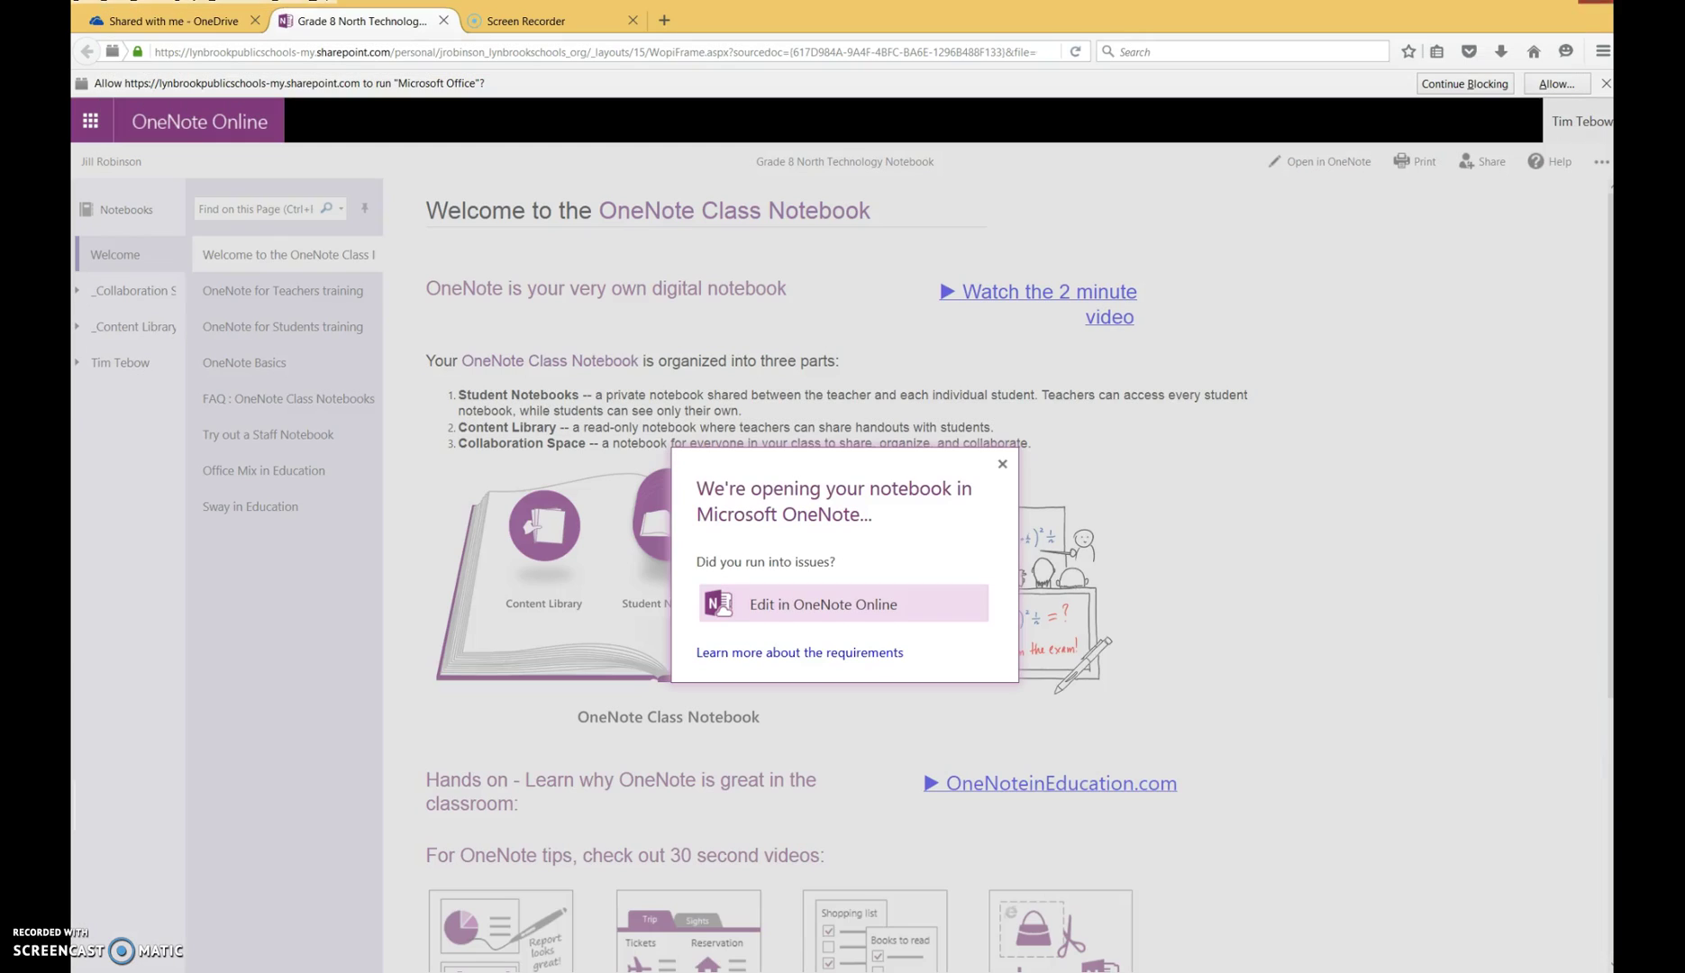
pyautogui.click(1605, 3)
pyautogui.click(798, 533)
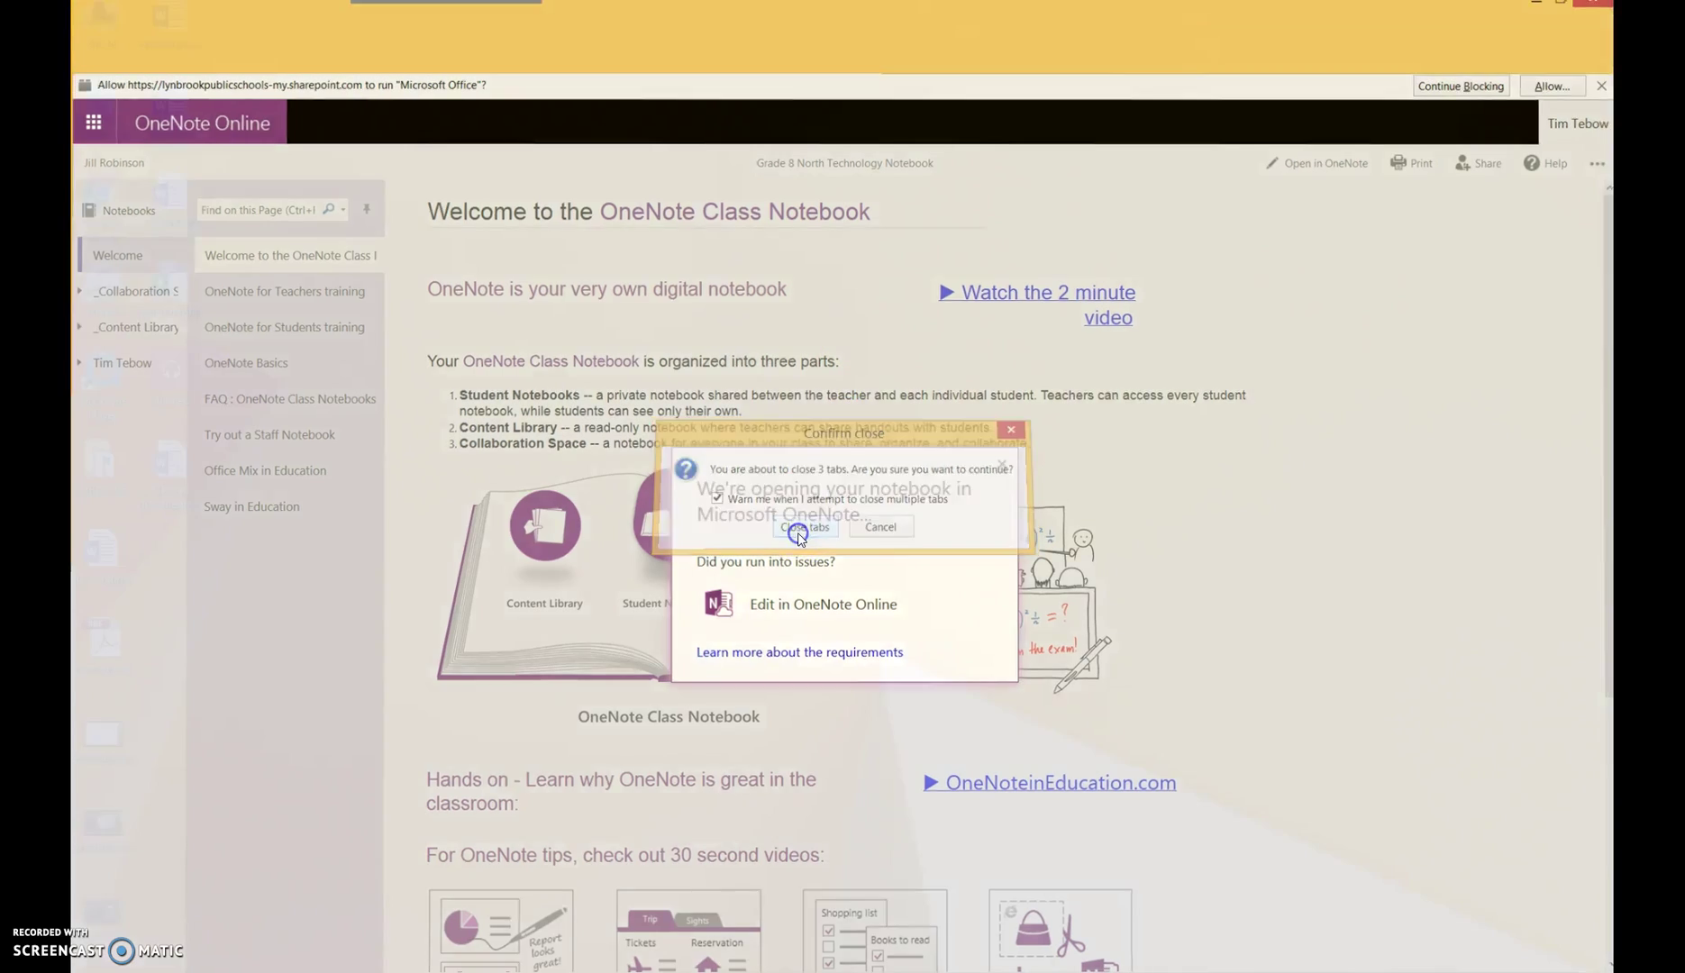
pyautogui.press('super')
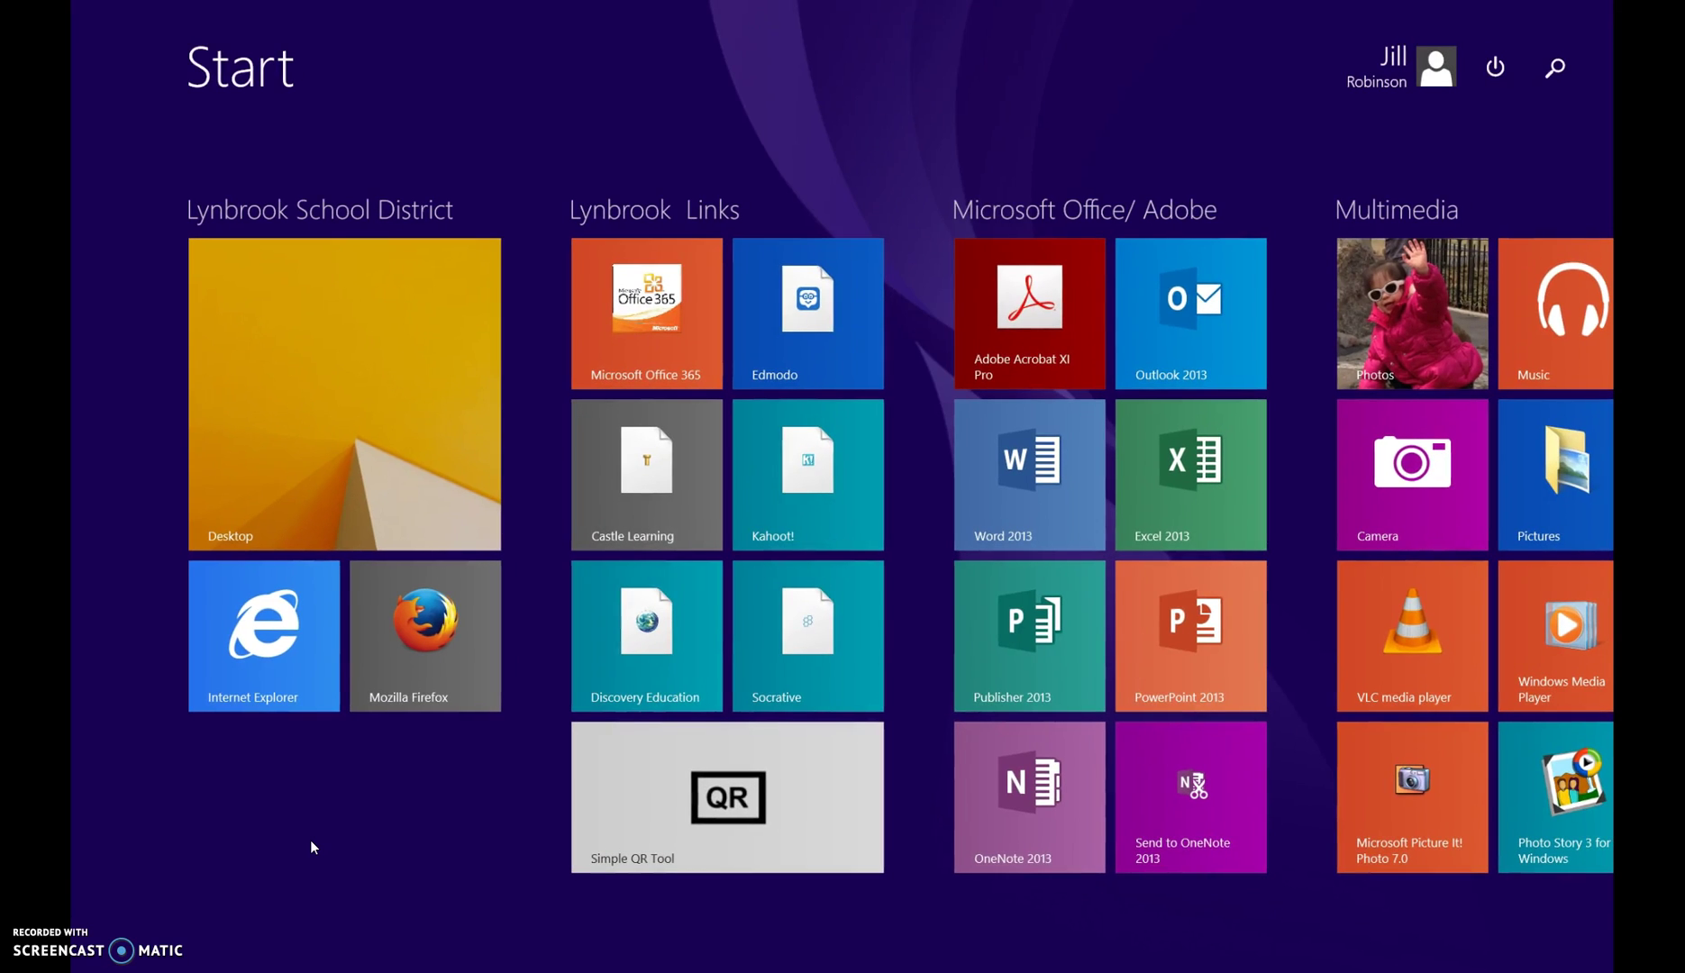
# Step: Relaunch OneNote 2013 and check the Class Notes Graphing 7.1 page and notebook sync status
pyautogui.click(960, 842)
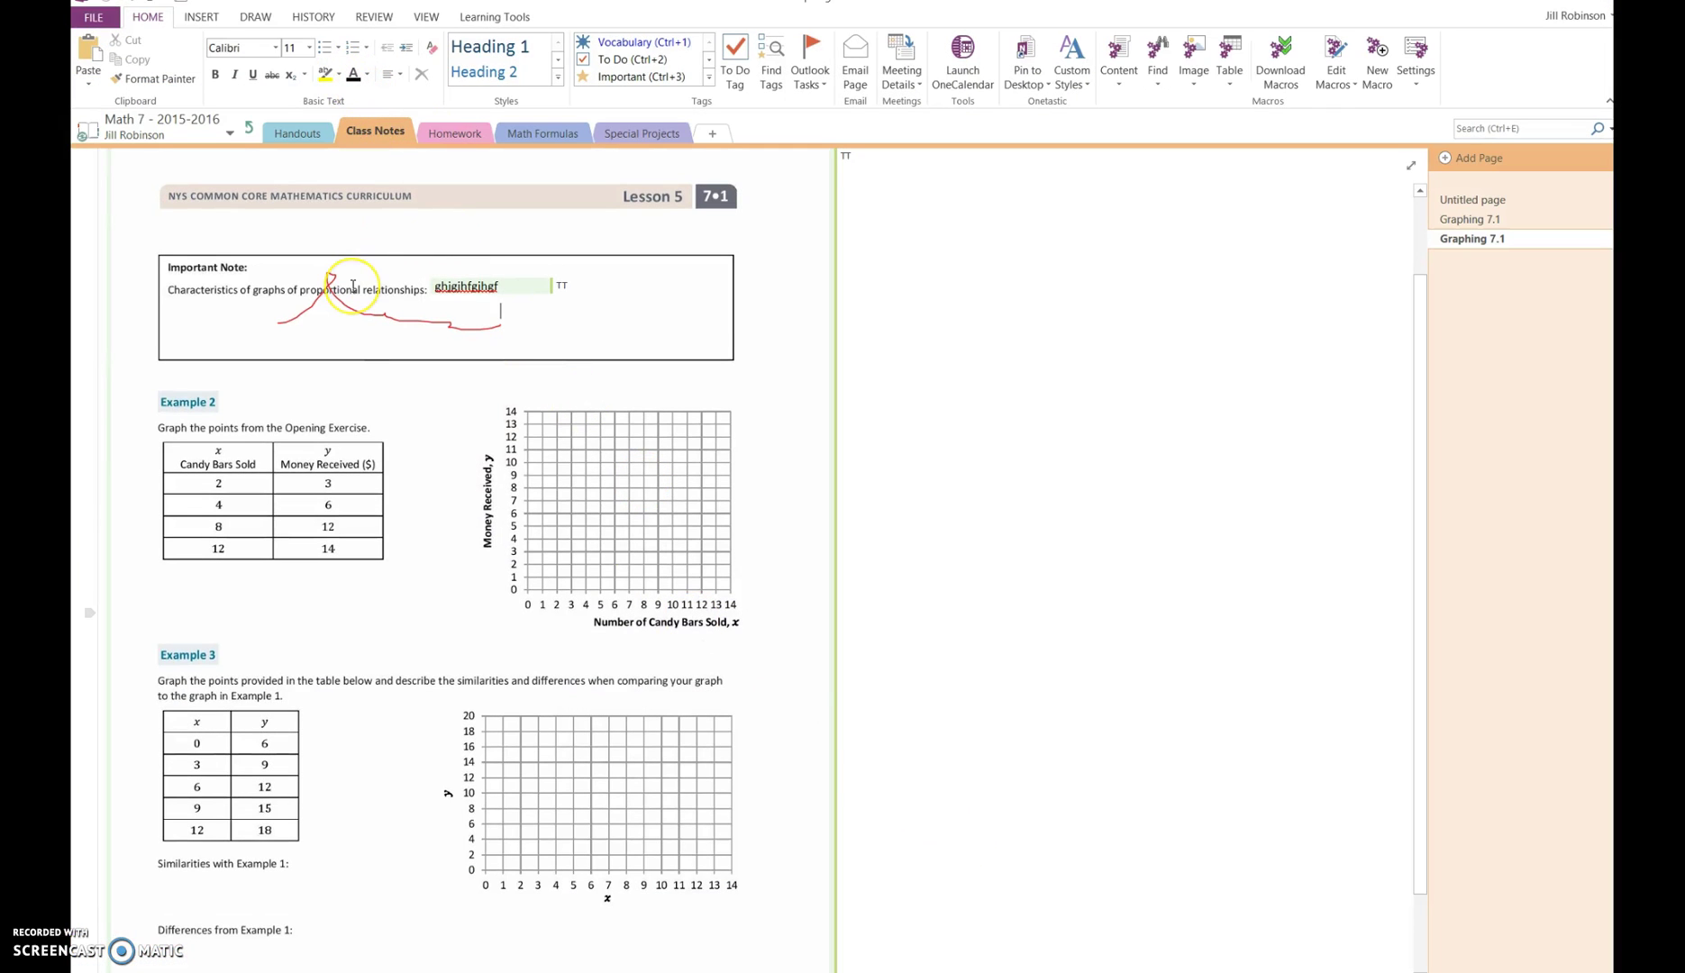
pyautogui.click(114, 203)
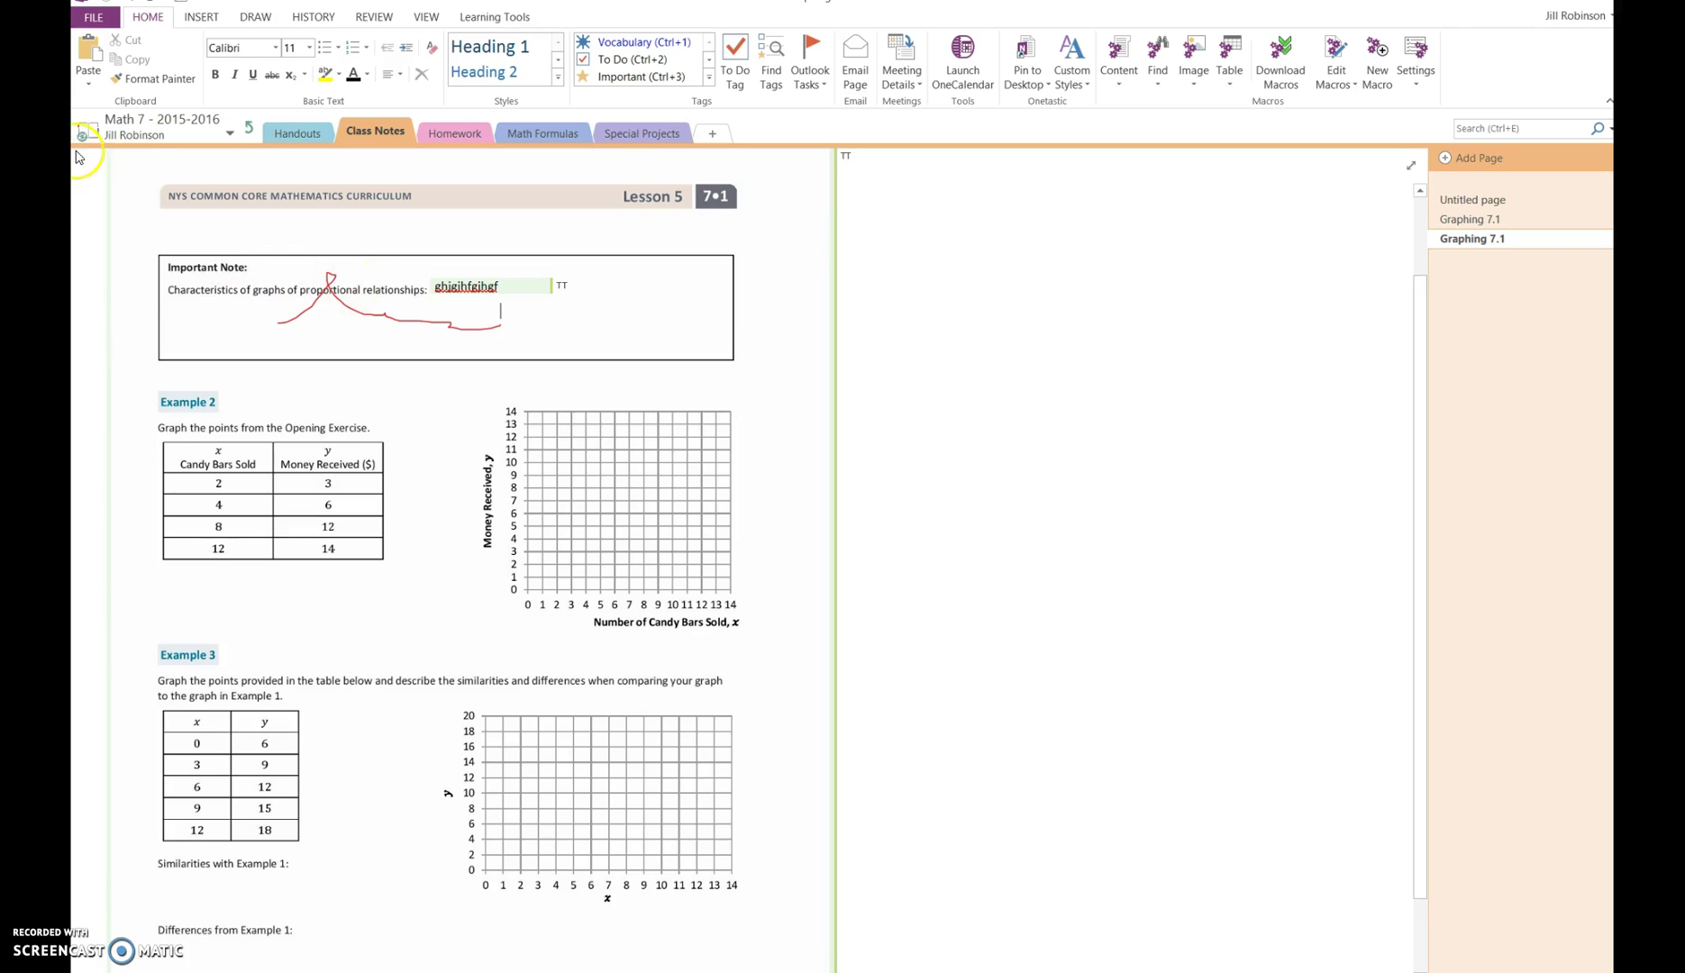
pyautogui.click(198, 183)
pyautogui.click(133, 138)
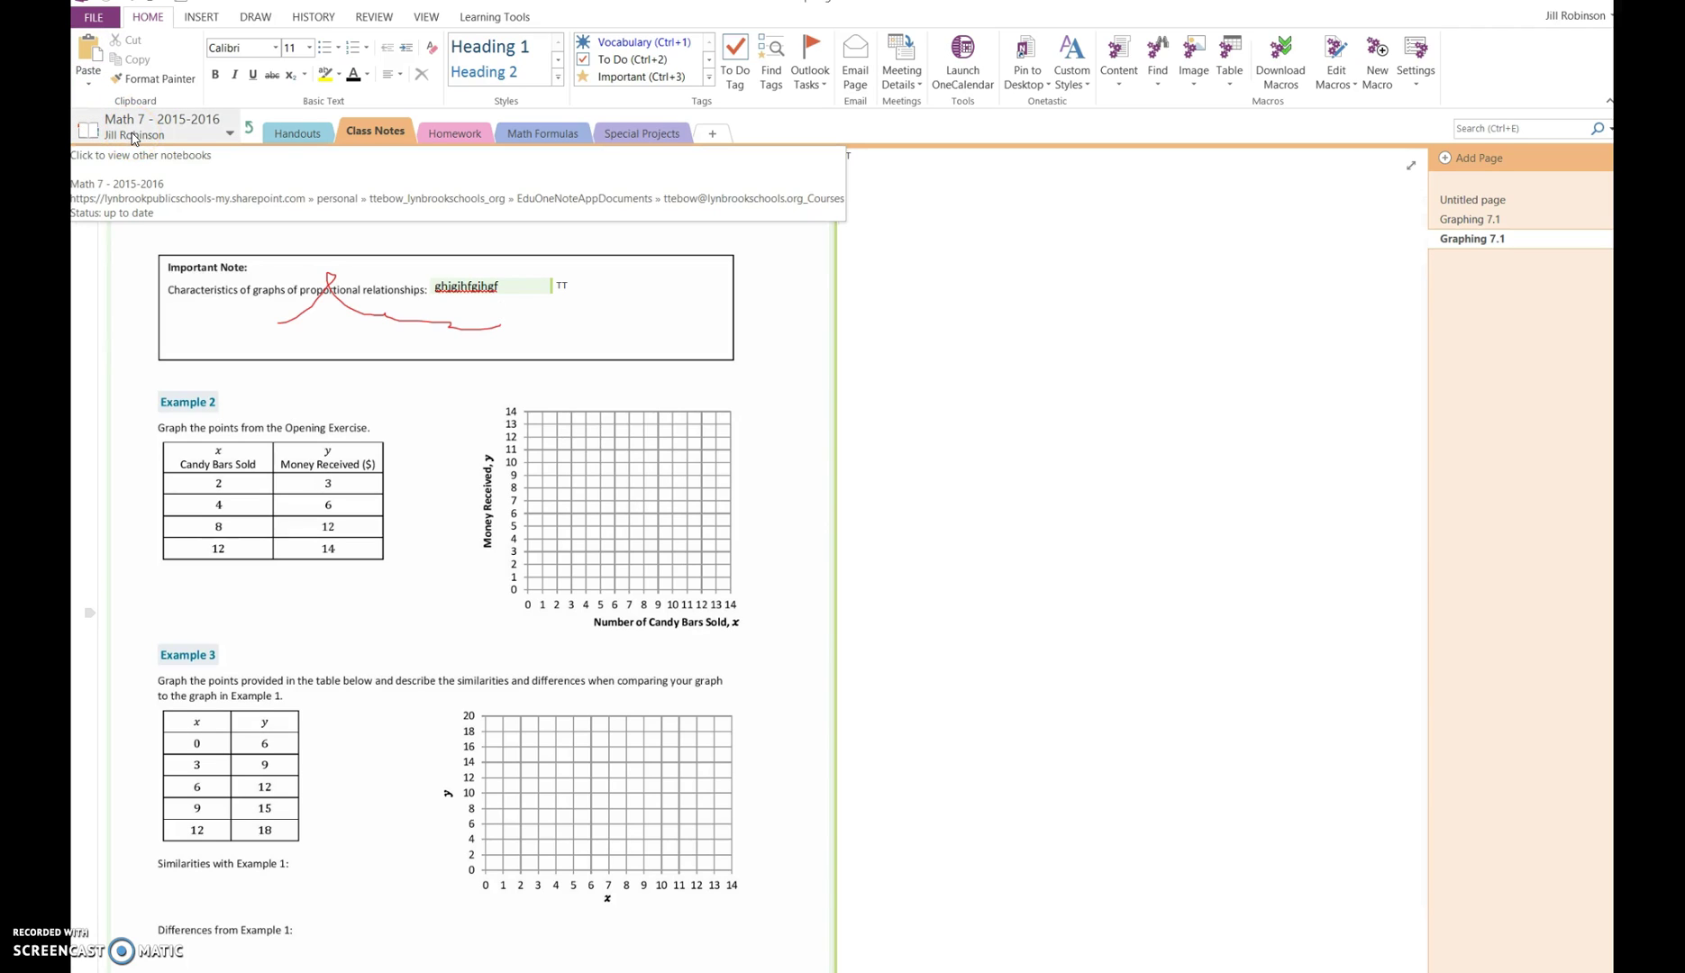
pyautogui.click(152, 220)
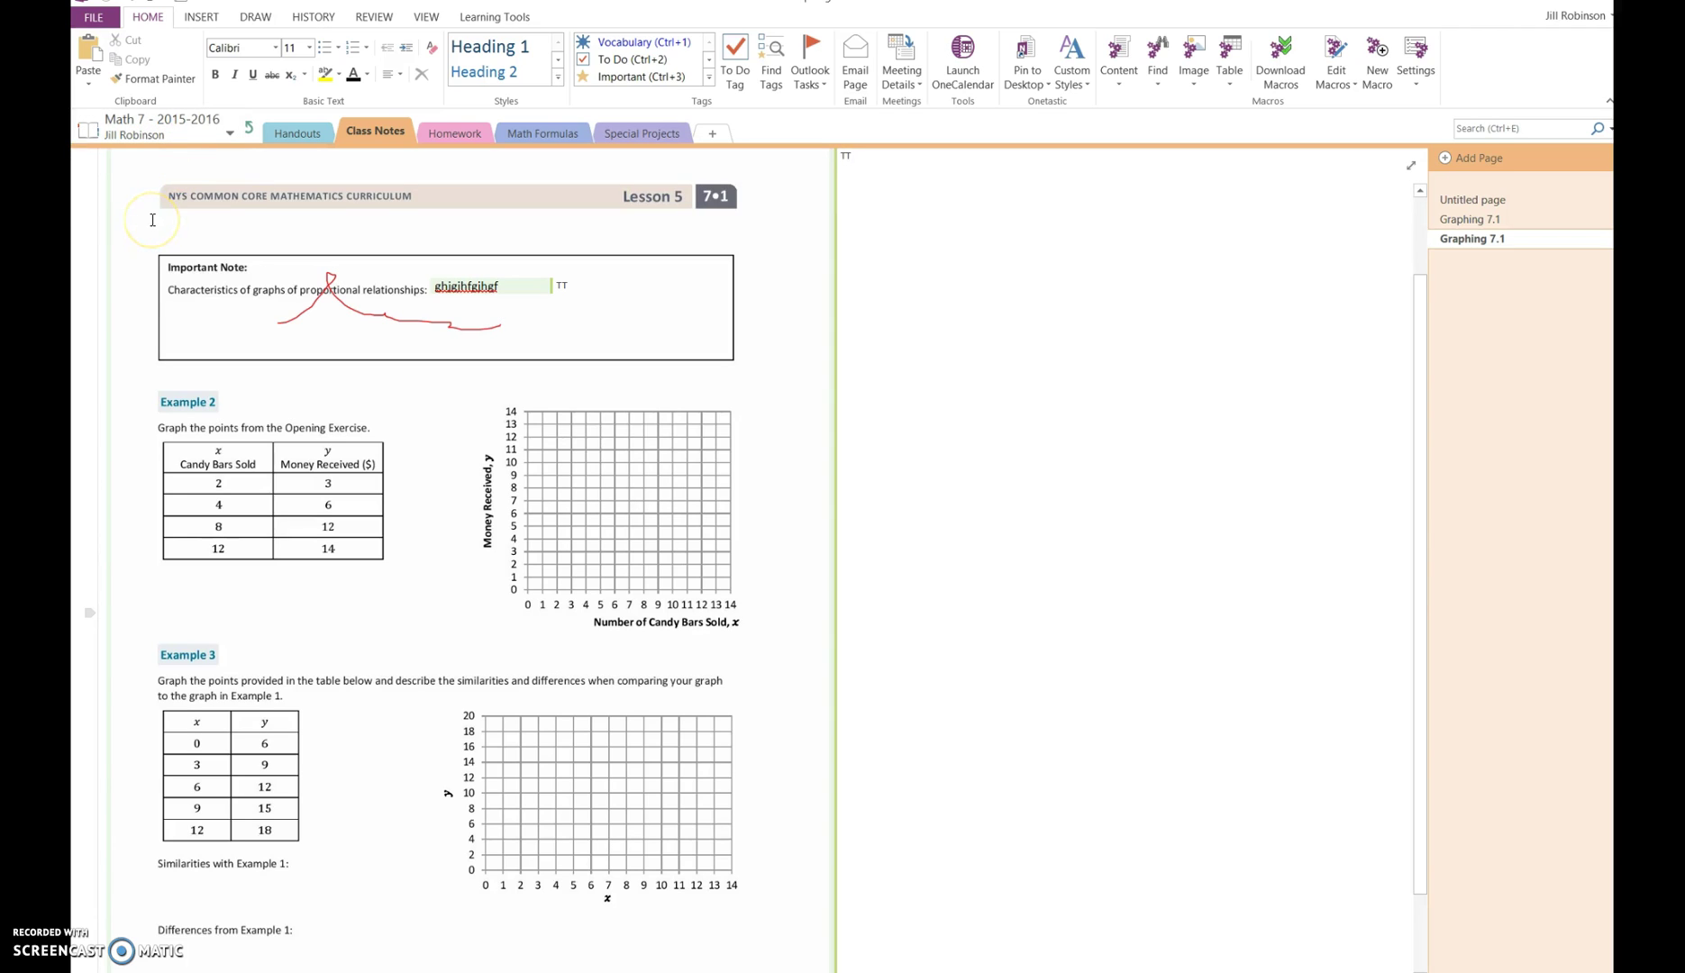